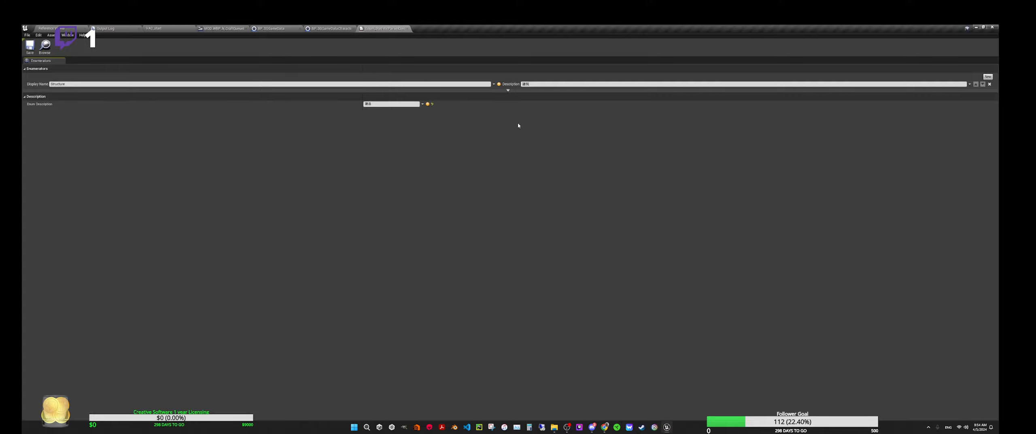
Step: Reveal the advanced enumerator settings of Enum_StatisticParamCreateStructure, check them, and close the enumeration
left_click(507, 89)
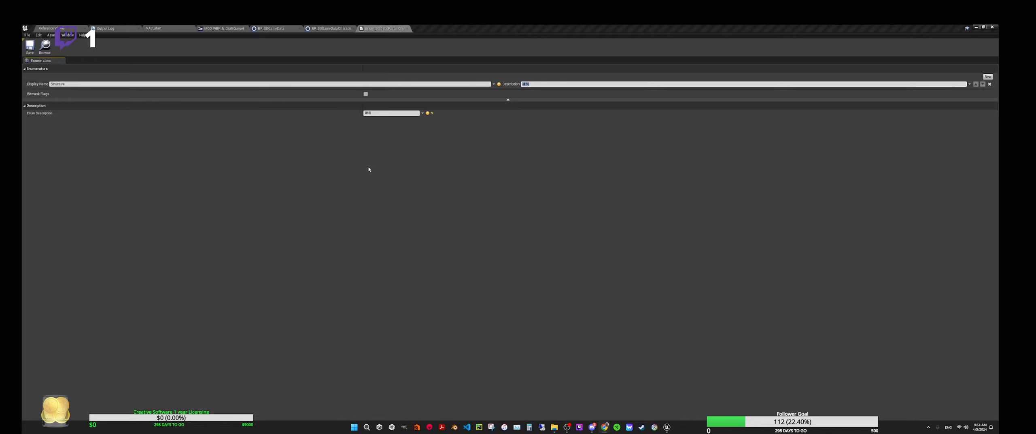
left_click(407, 29)
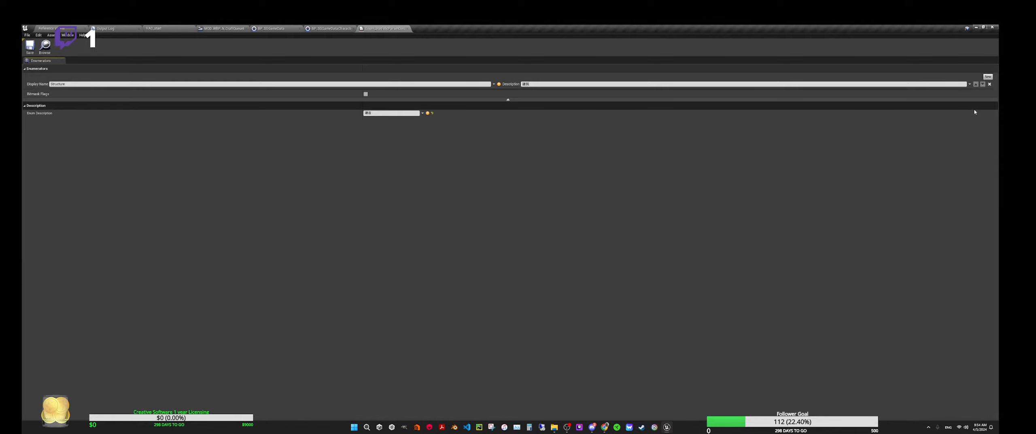
left_click(407, 29)
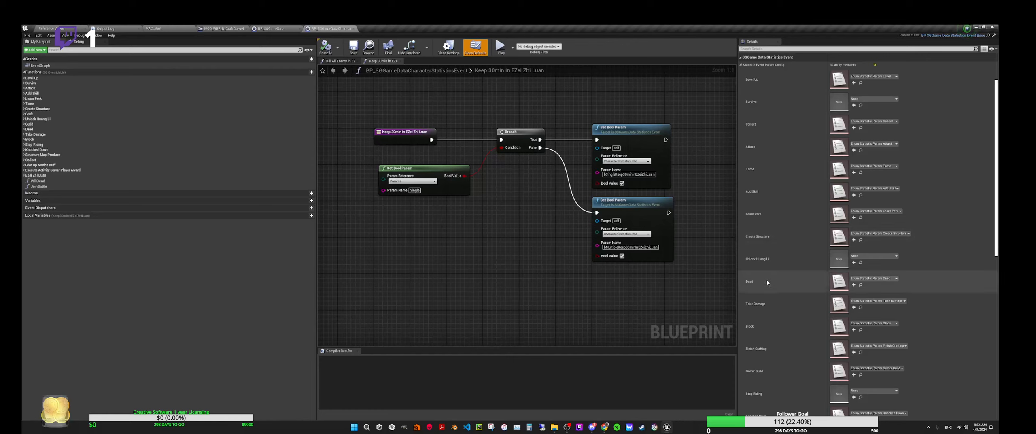
Step: Examine the Statistics Event Param Config entries and the Keep 30min function graph of the character statistics event Blueprint, and close it
scroll(770, 312, "down", 3)
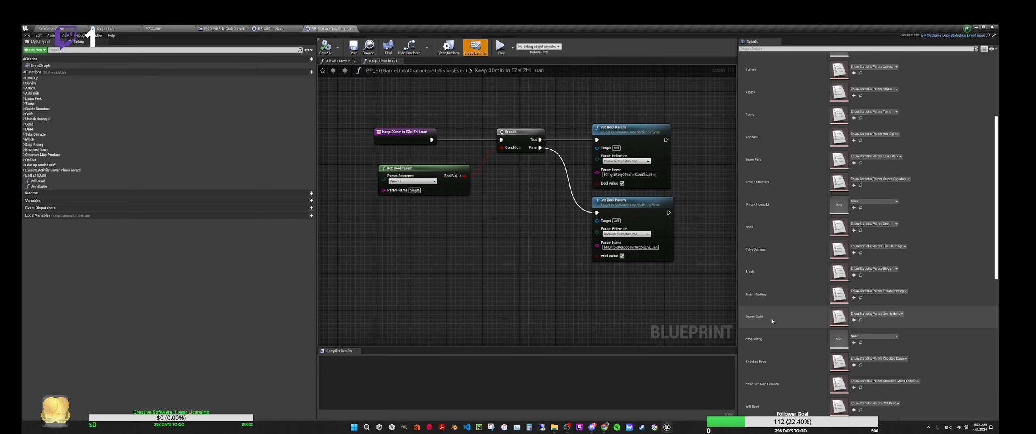
scroll(772, 320, "down", 3)
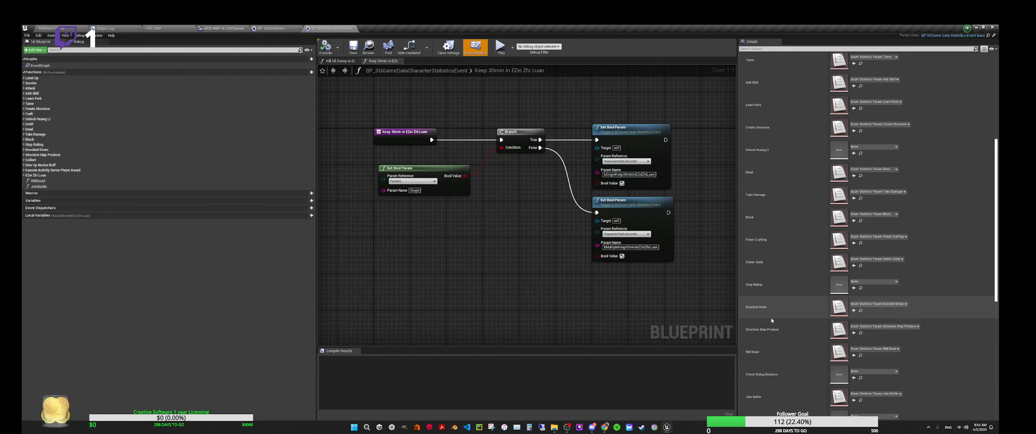
scroll(771, 317, "down", 2)
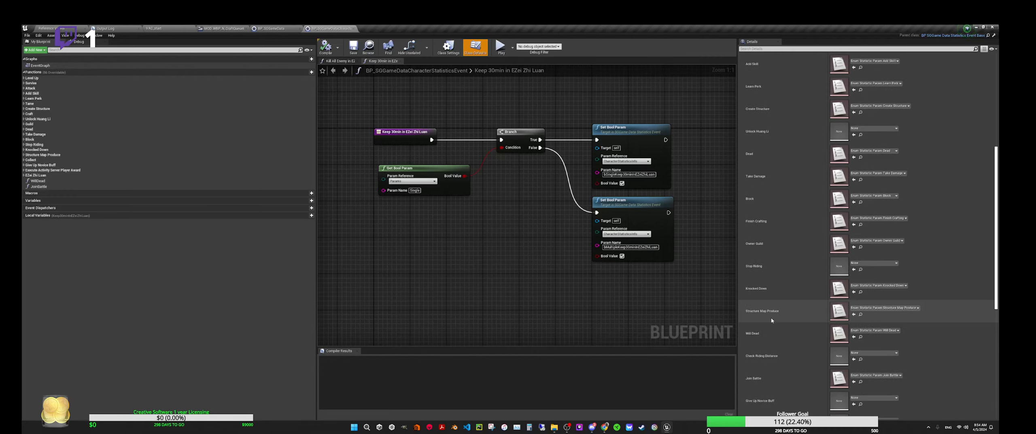
scroll(771, 318, "down", 6)
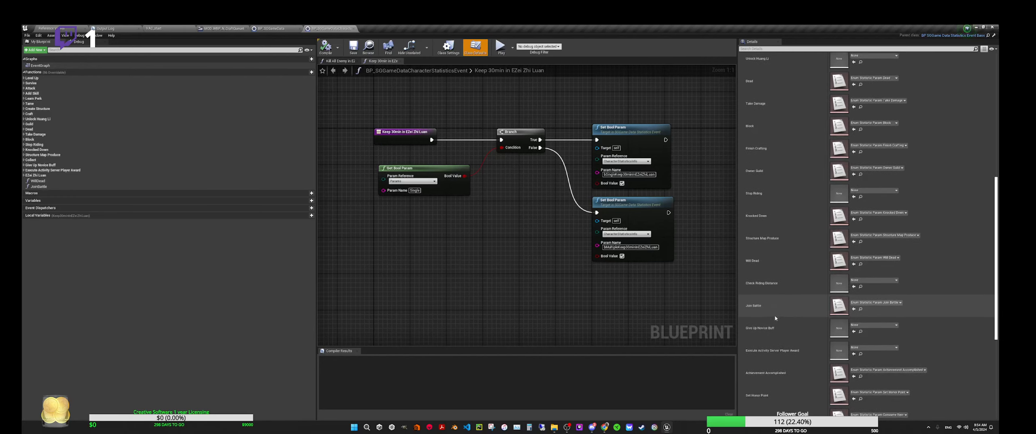
scroll(776, 316, "down", 4)
right_click_drag(631, 248, 538, 261)
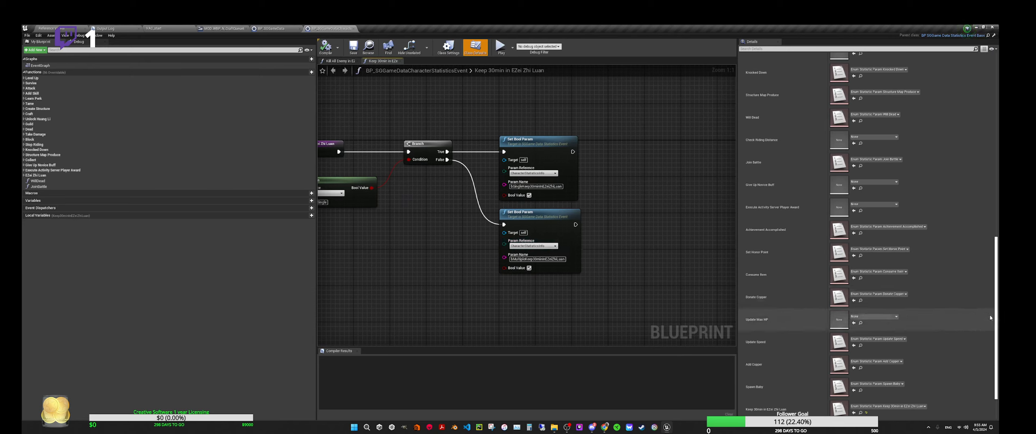
scroll(976, 144, "up", 15)
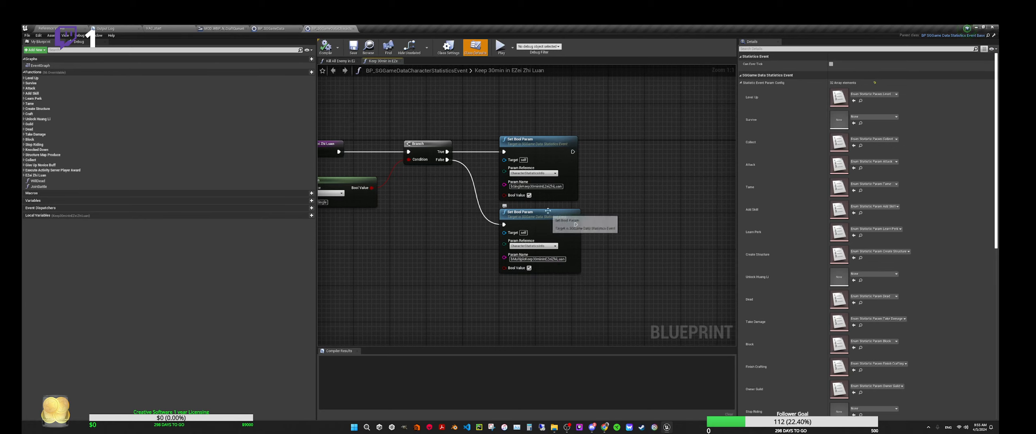
right_click_drag(605, 220, 688, 247)
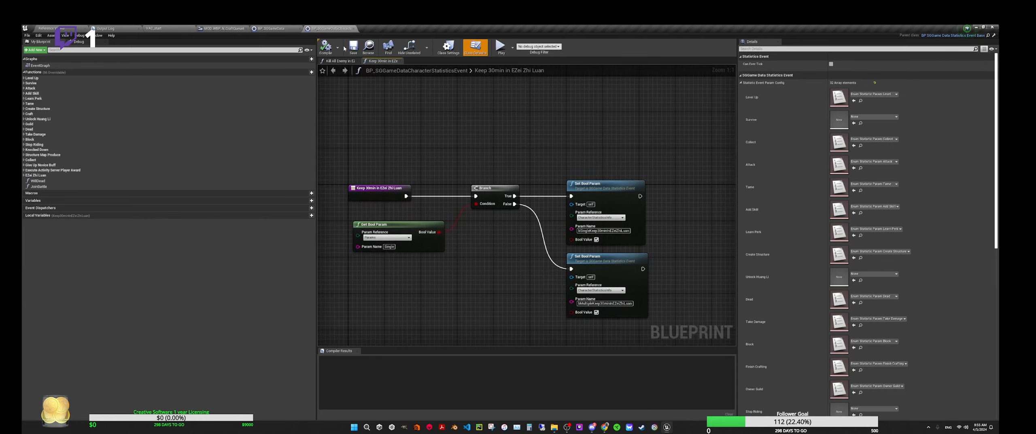
left_click(355, 29)
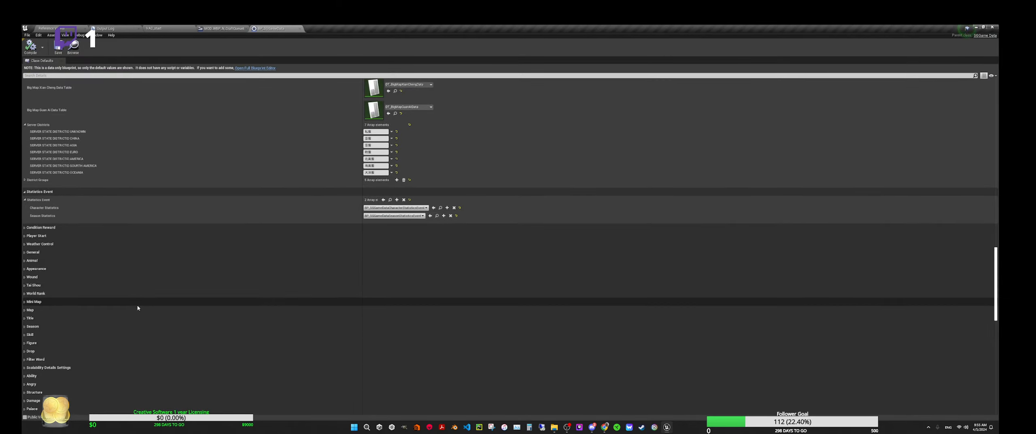
Step: Collapse the Statistics Event category, the Server Districts array and the Big Map category in the game data class defaults
scroll(182, 196, "up", 1)
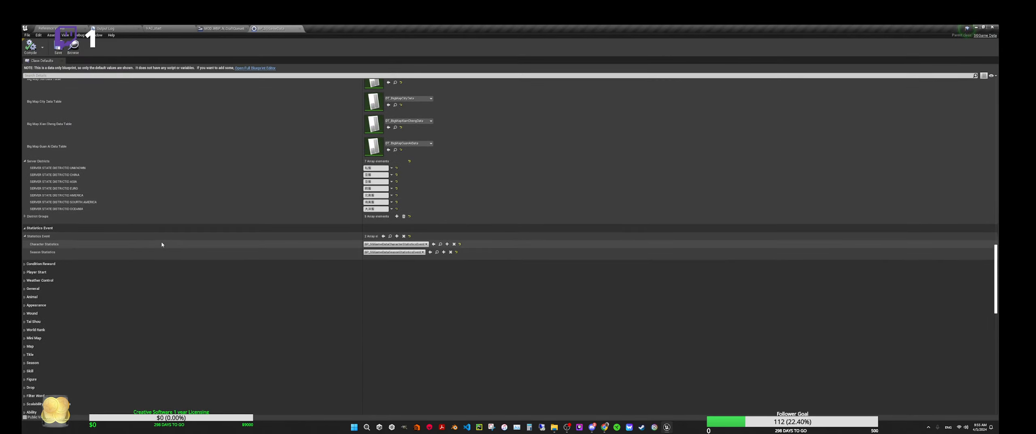
left_click(24, 229)
scroll(182, 213, "up", 1)
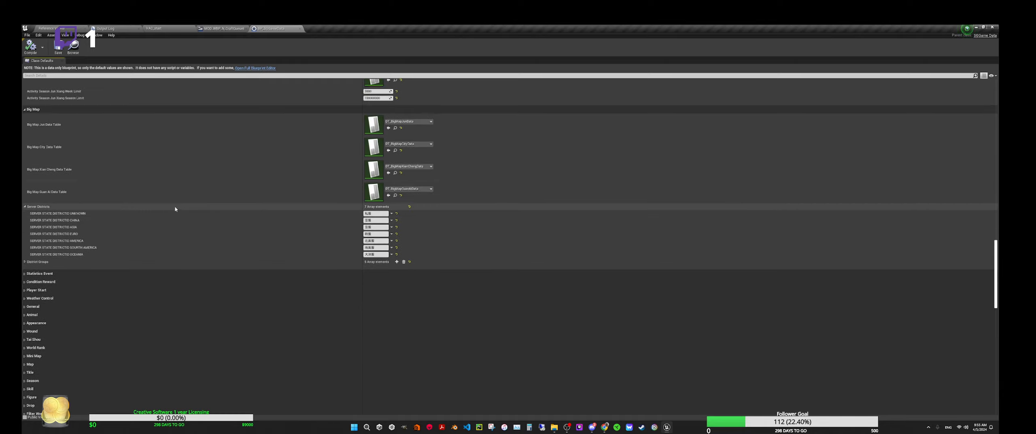
left_click(25, 206)
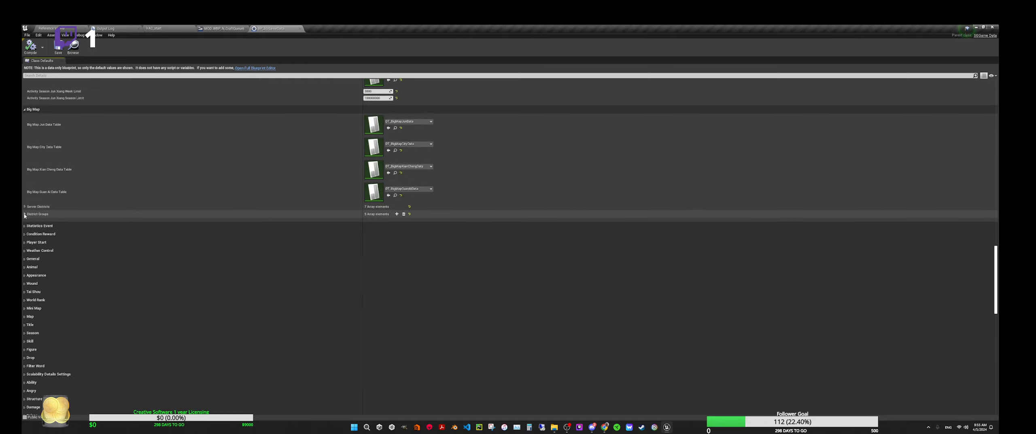
scroll(166, 215, "up", 1)
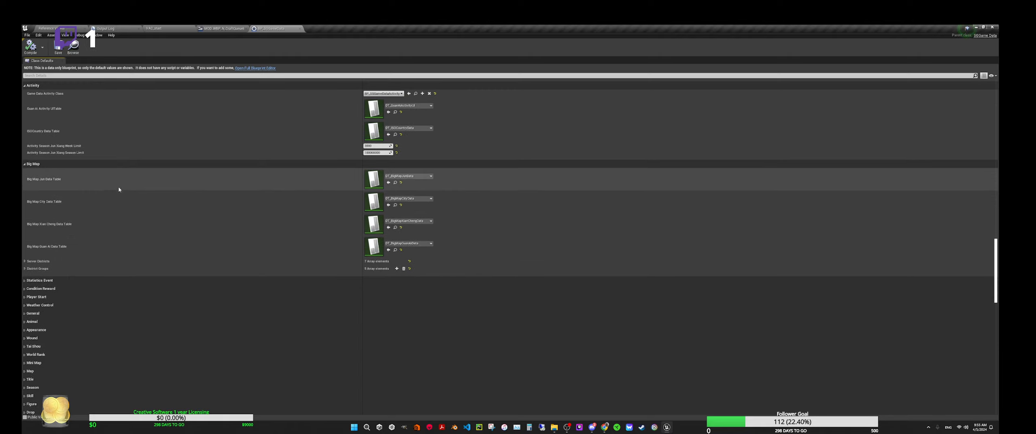
left_click(32, 164)
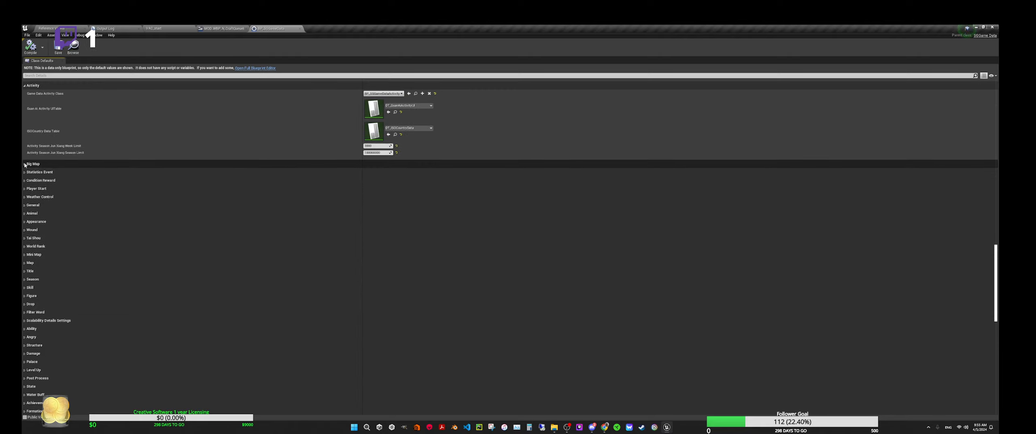
Step: Open the data table assigned to Guan Ai Activity UITable, look through its rows, close it and collapse the Activity category
scroll(127, 224, "up", 1)
scroll(142, 214, "up", 1)
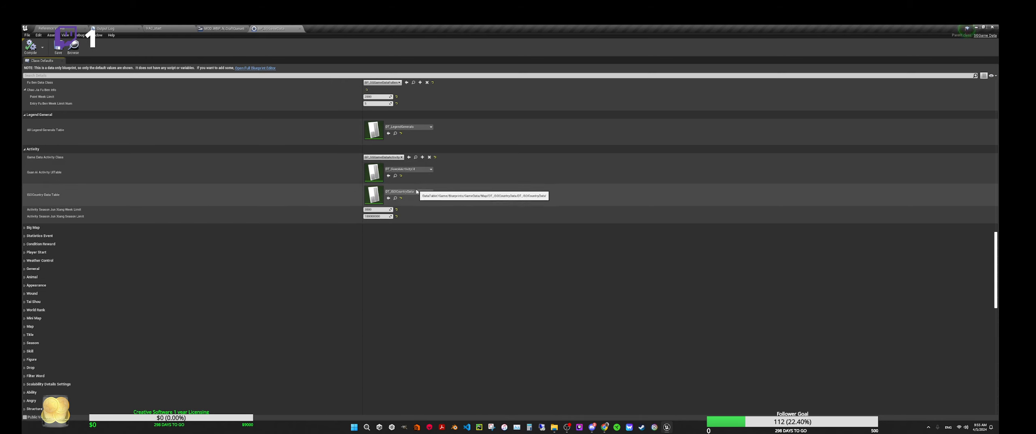
left_click(395, 175)
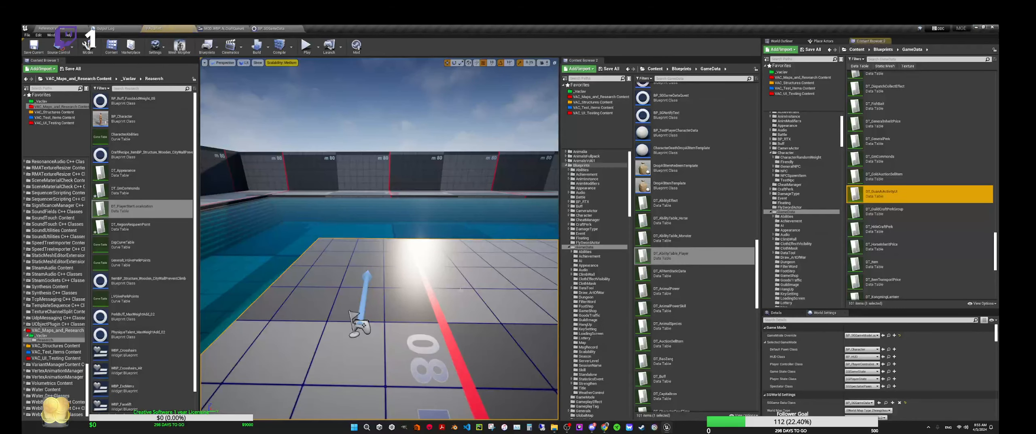
double_click(881, 194)
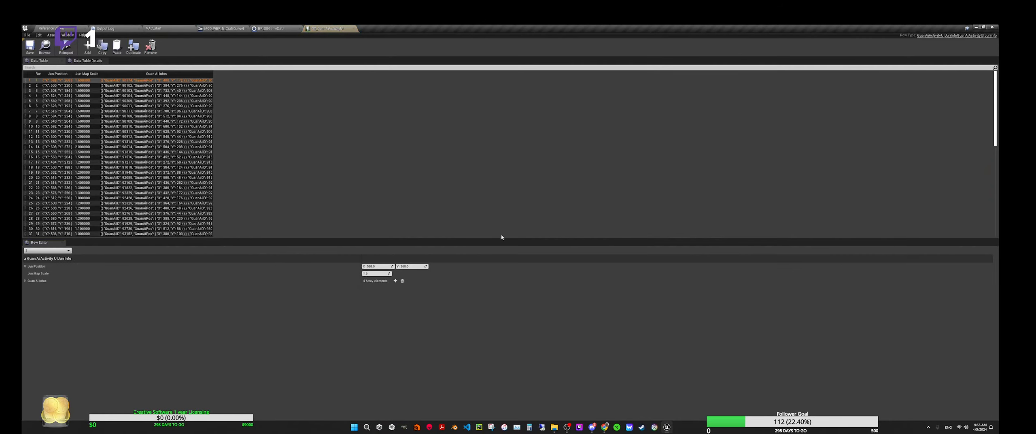
scroll(134, 138, "down", 5)
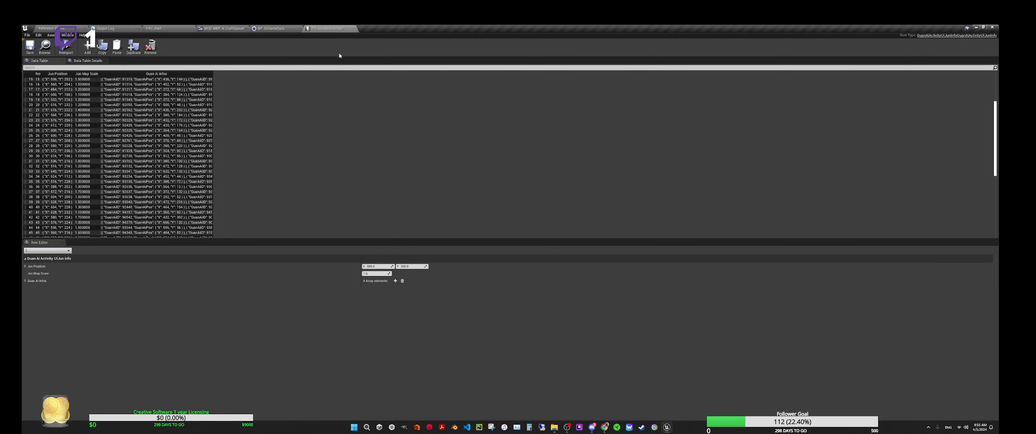
left_click(353, 29)
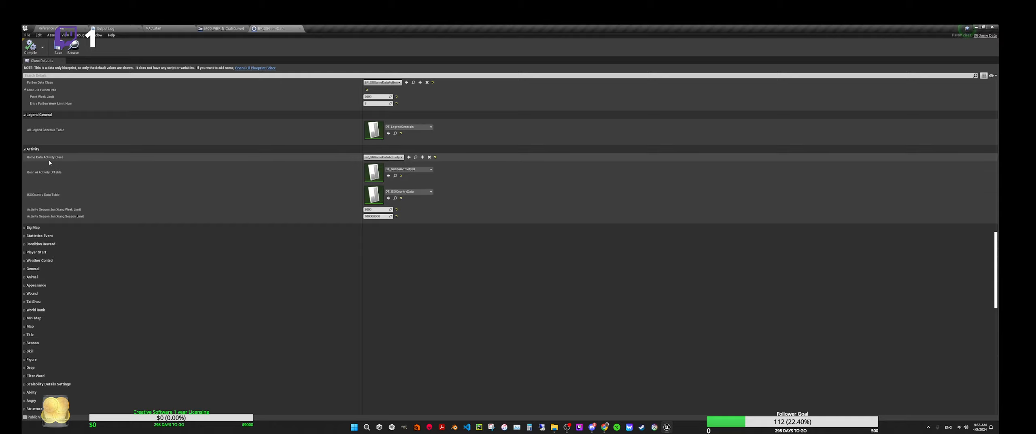
left_click(25, 149)
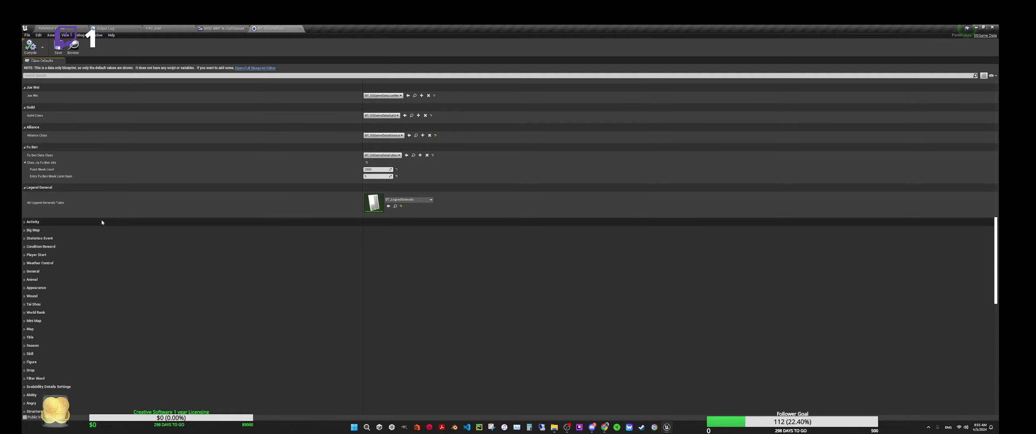
Step: Open the data table assigned to the Legend General category, inspect its row, close it and collapse that category
left_click(395, 206)
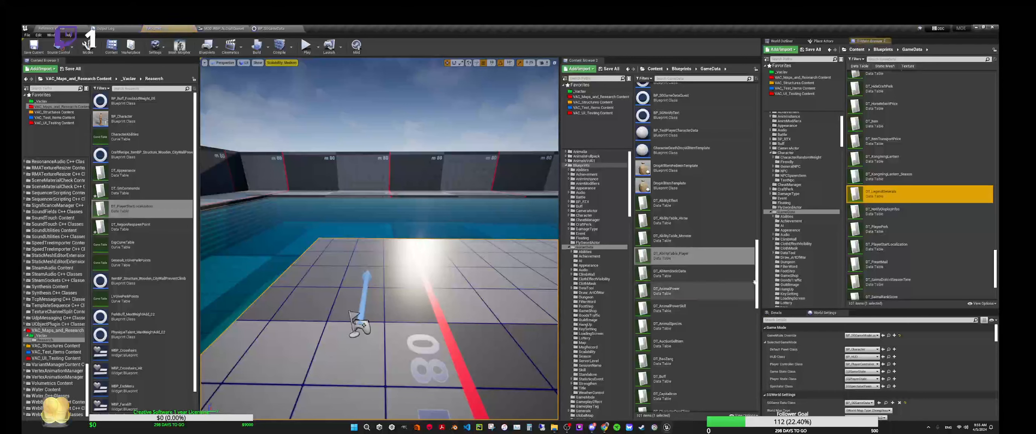
double_click(882, 194)
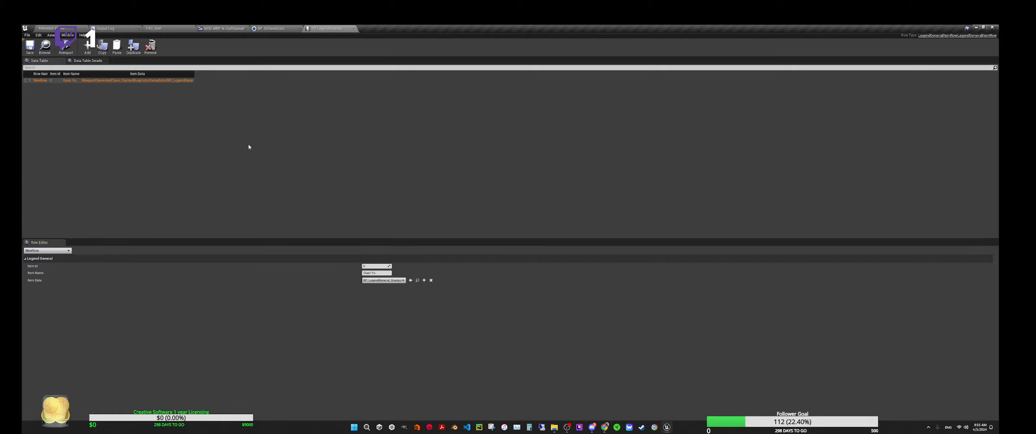
left_click(354, 28)
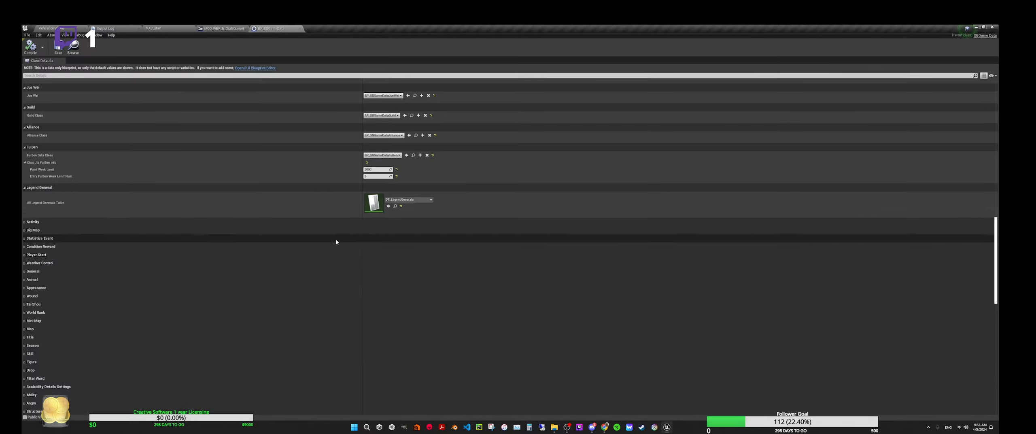
left_click(25, 187)
Step: Open the Blueprint assigned as Fu Ben Data Class, inspect its shop, point limit and map defaults, and close it
scroll(93, 242, "up", 3)
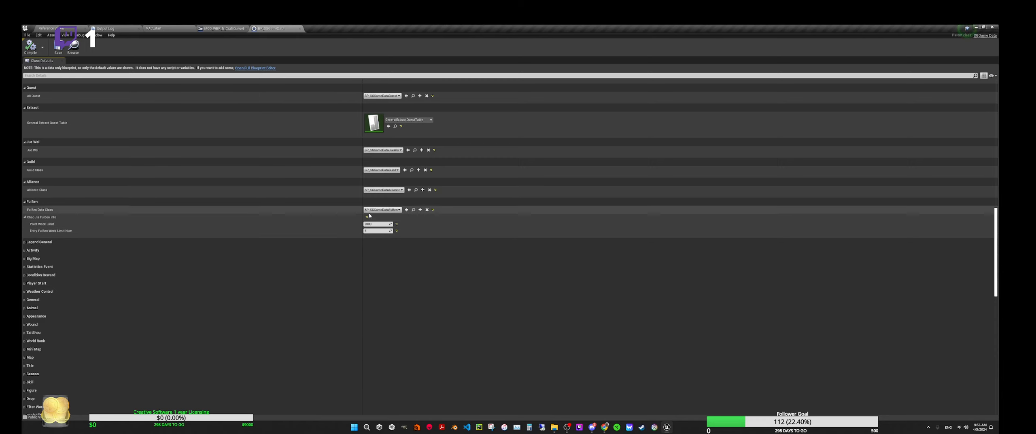
left_click(413, 209)
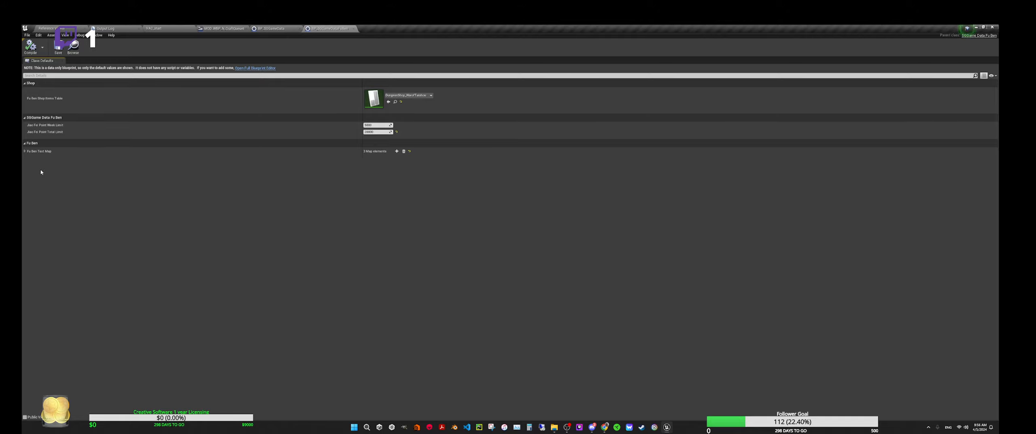
left_click(353, 29)
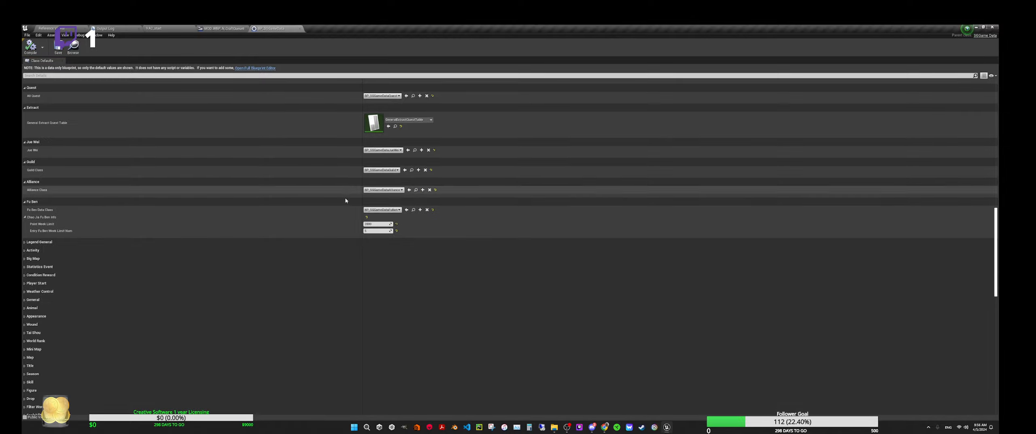
Step: Collapse the Fu Ben, Alliance and Guild categories in the game data class defaults
left_click(26, 202)
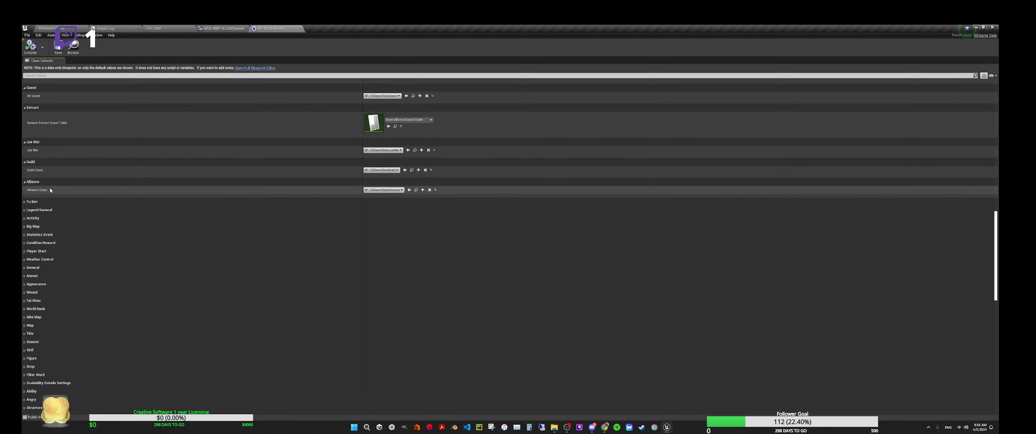
left_click(25, 181)
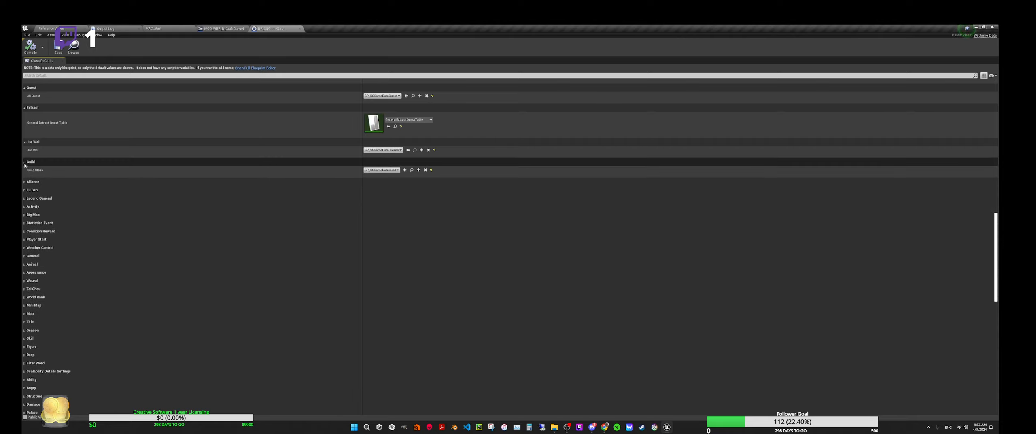
left_click(25, 163)
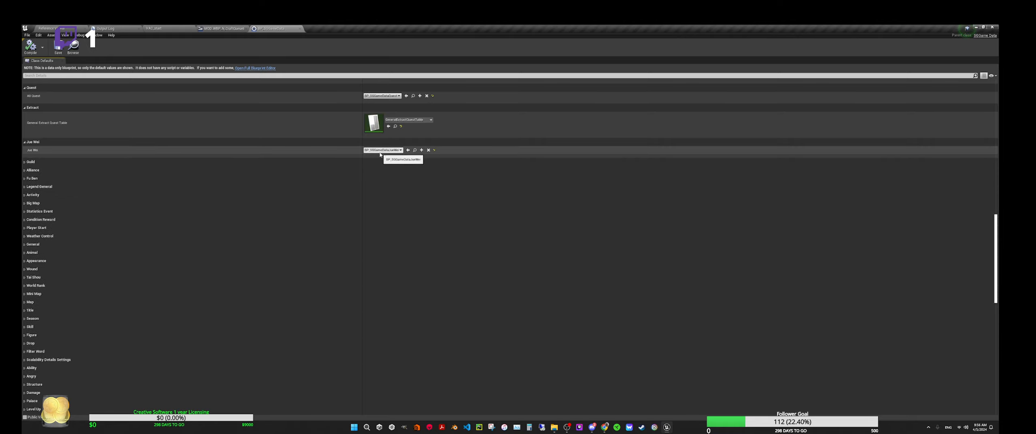
Step: Open the Jue Wei data Blueprint, expand its Jue Wei Prop Tip and All Jue Wei entries to inspect them, and close it
left_click(414, 150)
double_click(859, 246)
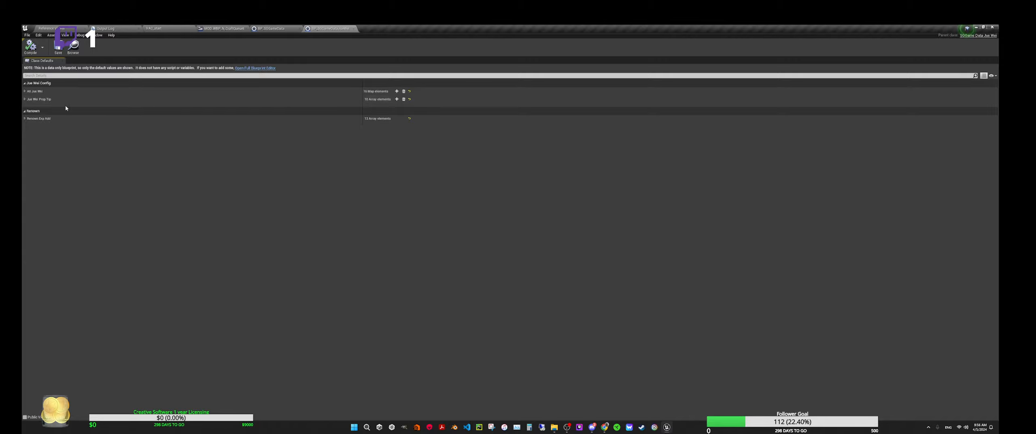
left_click(25, 100)
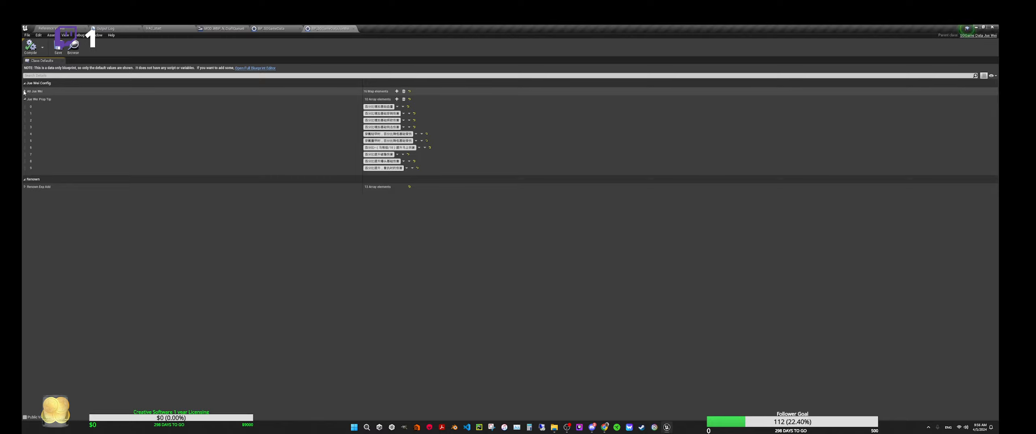
left_click(25, 92)
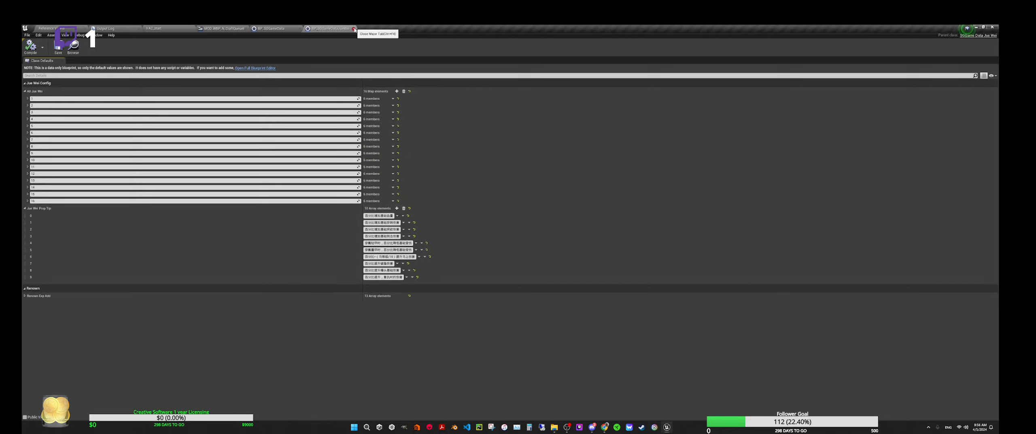
left_click(353, 28)
scroll(102, 207, "up", 2)
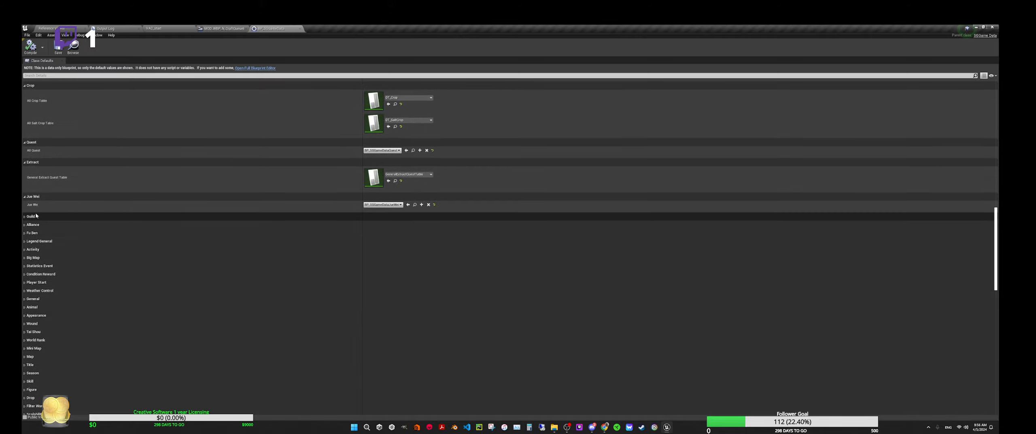
Step: Collapse the Jue Wei, Extract, Quest and Crop categories in the game data class defaults
left_click(25, 197)
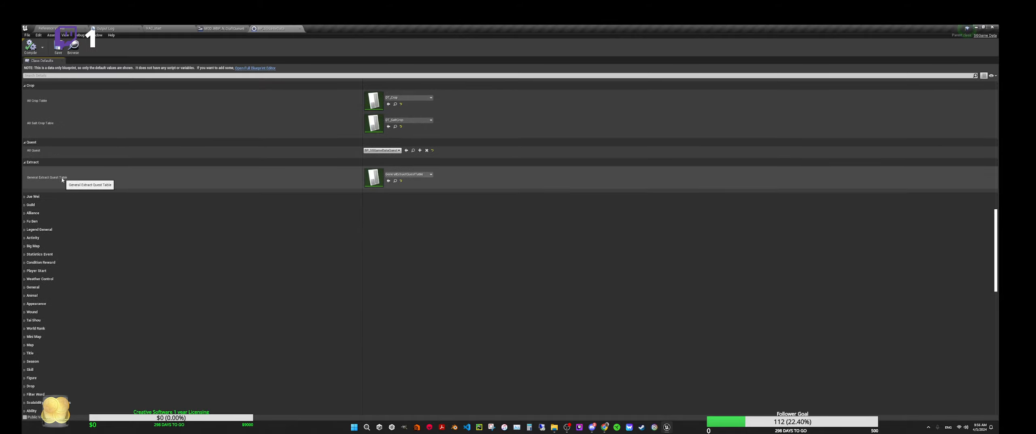
left_click(24, 162)
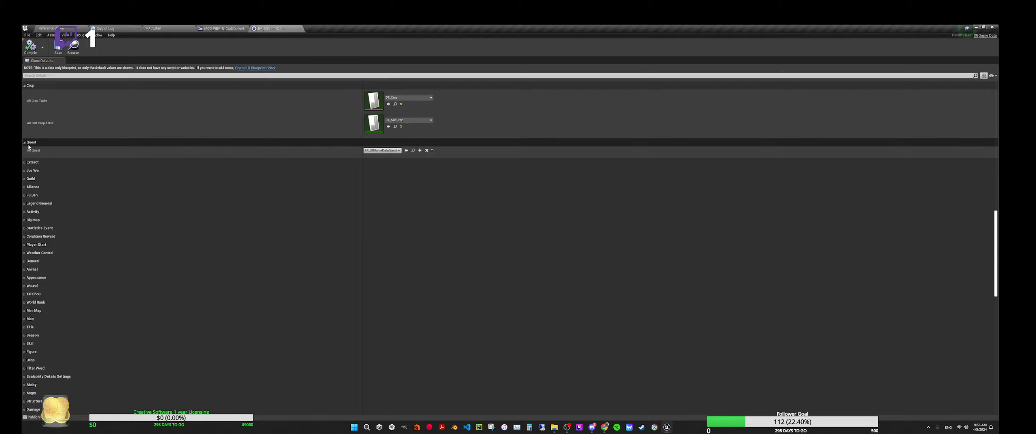
left_click(25, 143)
scroll(24, 143, "up", 3)
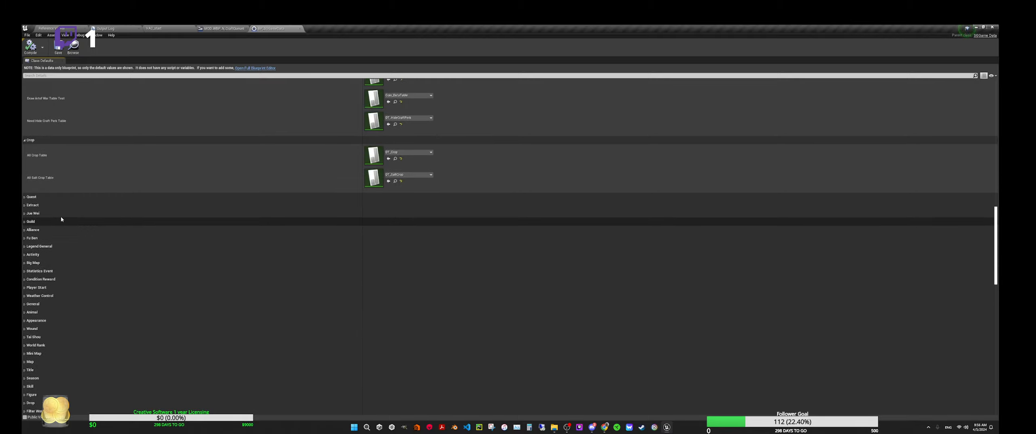
left_click(24, 176)
Step: Locate the data table assigned as All Player Perk Table in the Perk category and open it
scroll(106, 279, "up", 3)
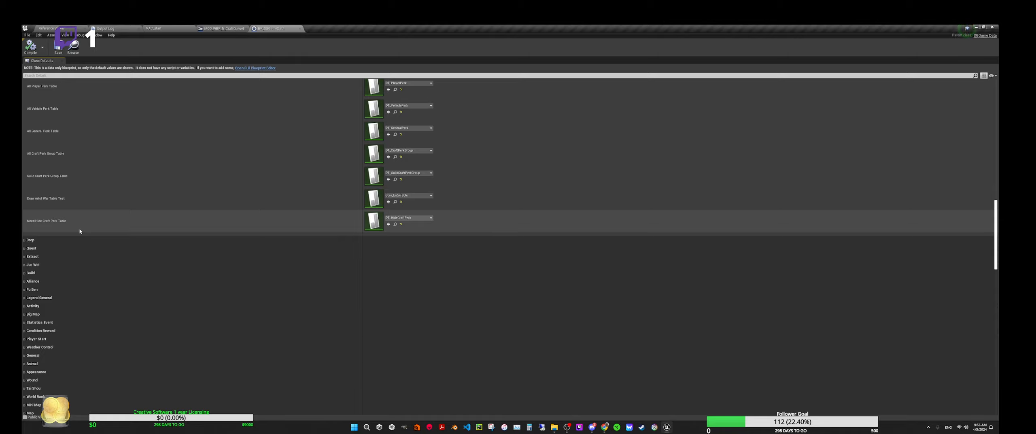
scroll(80, 230, "up", 1)
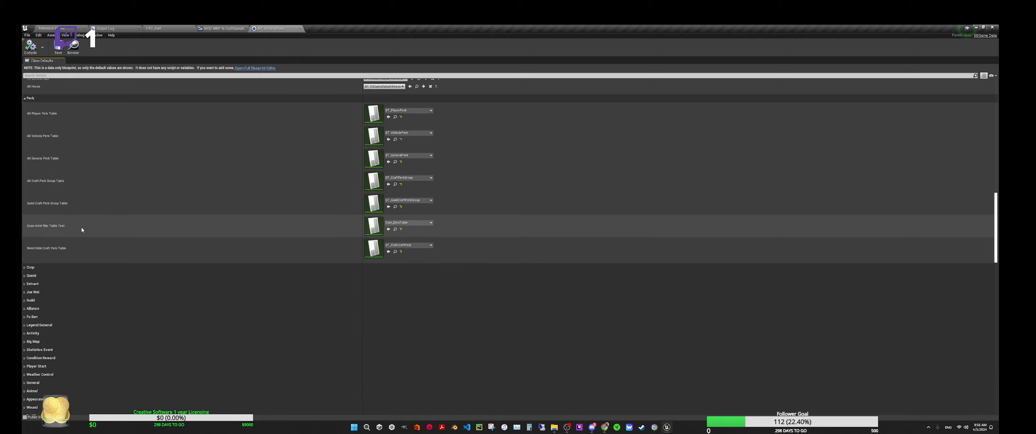
scroll(81, 229, "up", 1)
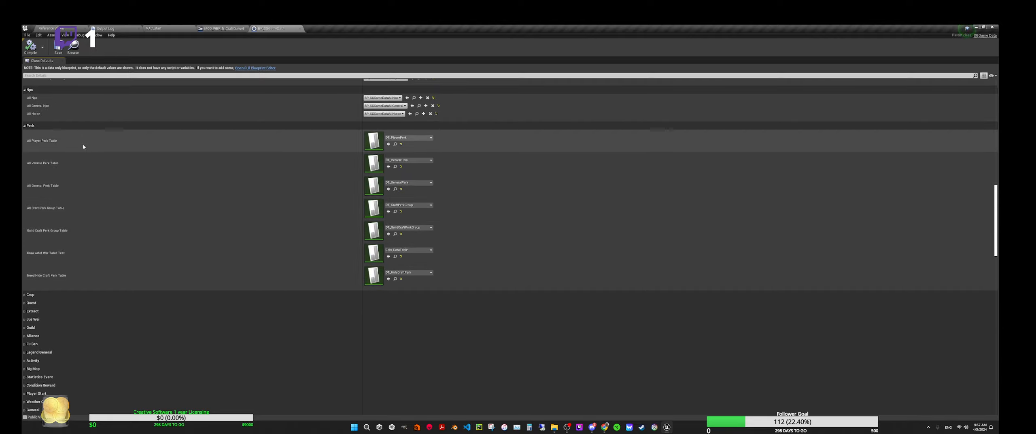
scroll(83, 146, "up", 2)
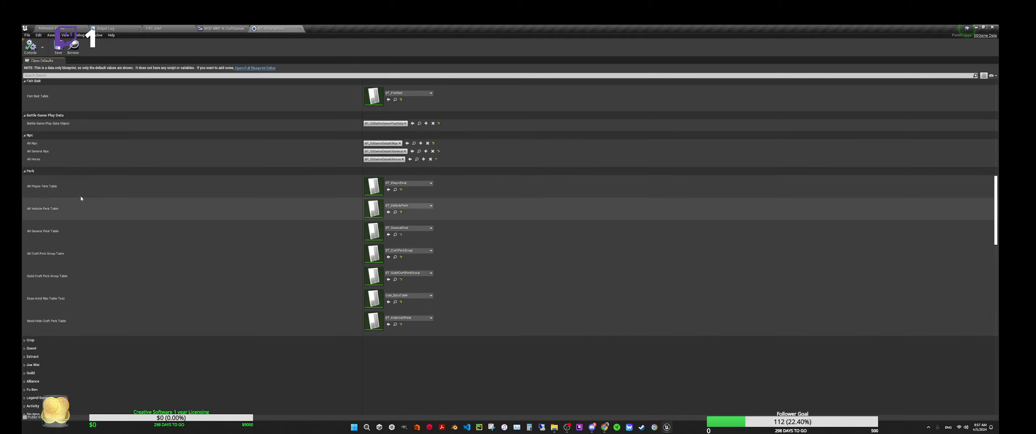
left_click(395, 190)
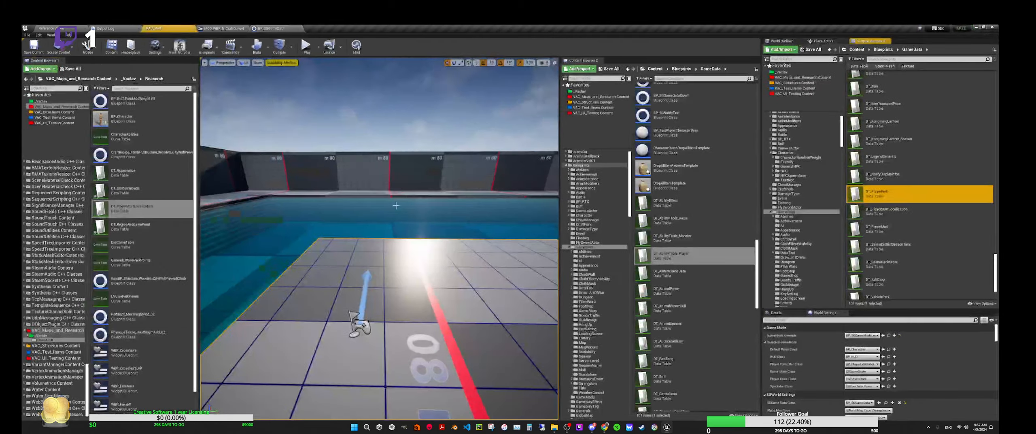
double_click(883, 195)
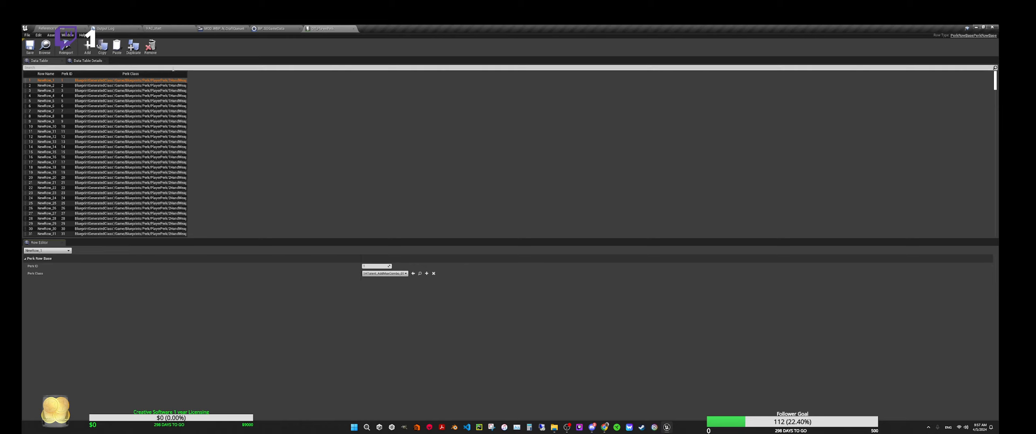
Step: Filter the player perk rows by "craft" and widen the Perk Class column to read the full class paths
type("craf")
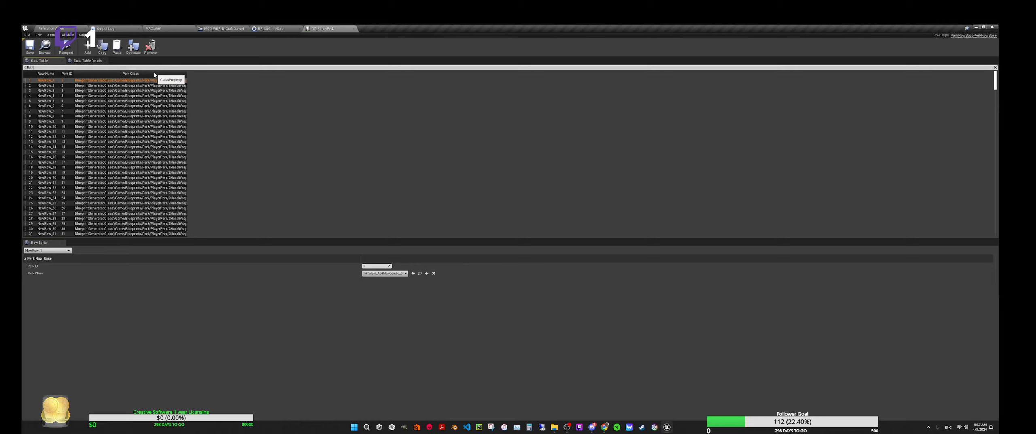
type("t")
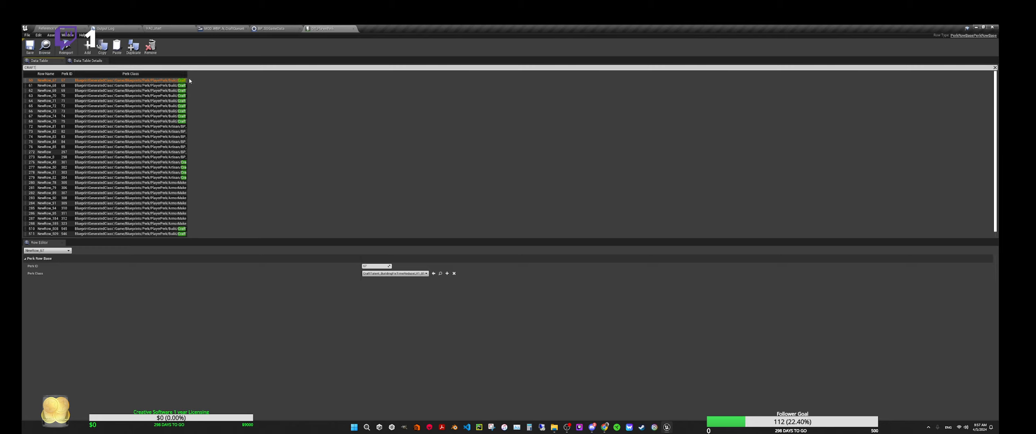
left_click_drag(190, 80, 551, 99)
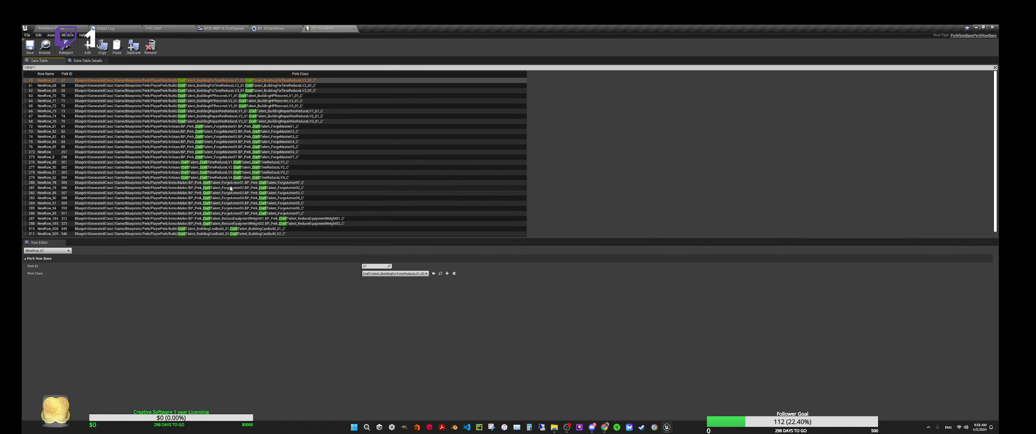
scroll(229, 183, "down", 1)
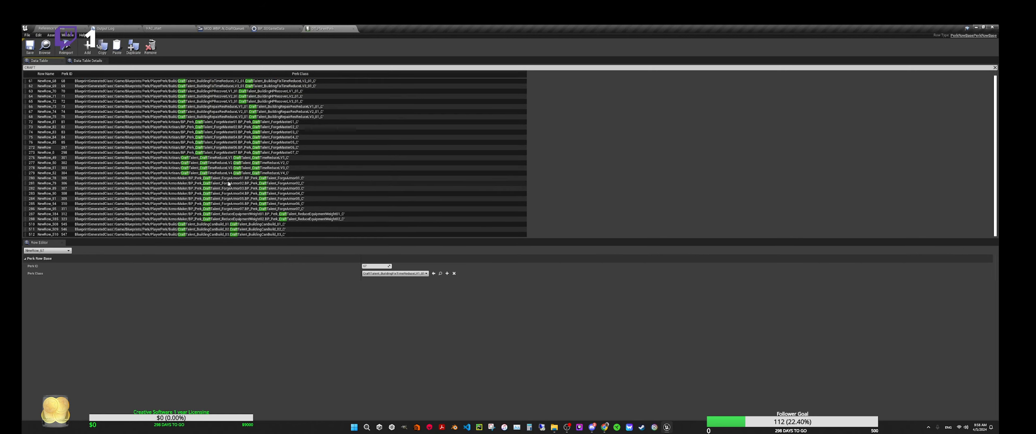
Step: Open the perk class Blueprint CraftTalent_BuildingCanBuild_01 from its perk table row to inspect its defaults
left_click(200, 225)
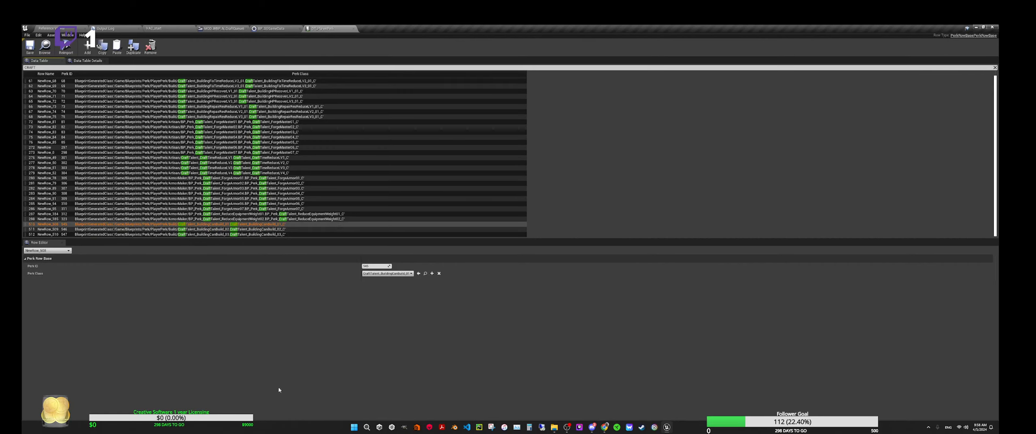
left_click(425, 273)
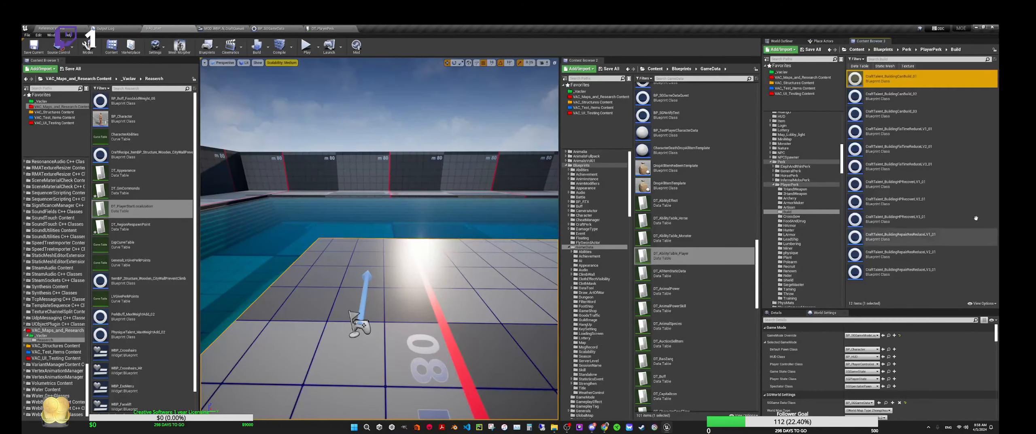
double_click(890, 80)
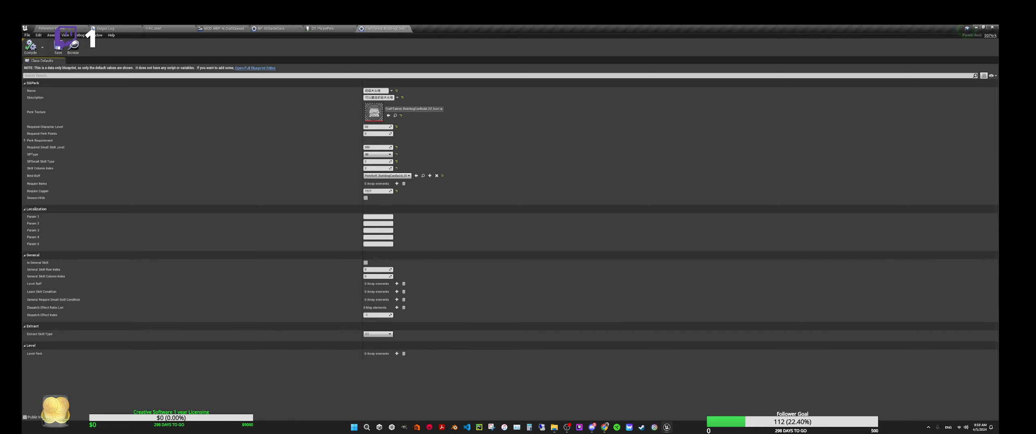
Step: Open the perk's Bind Buff Blueprint, PerkBuff_BuildingCanBuild_01, inspect its graph and buff properties, and close both Blueprints
left_click(423, 175)
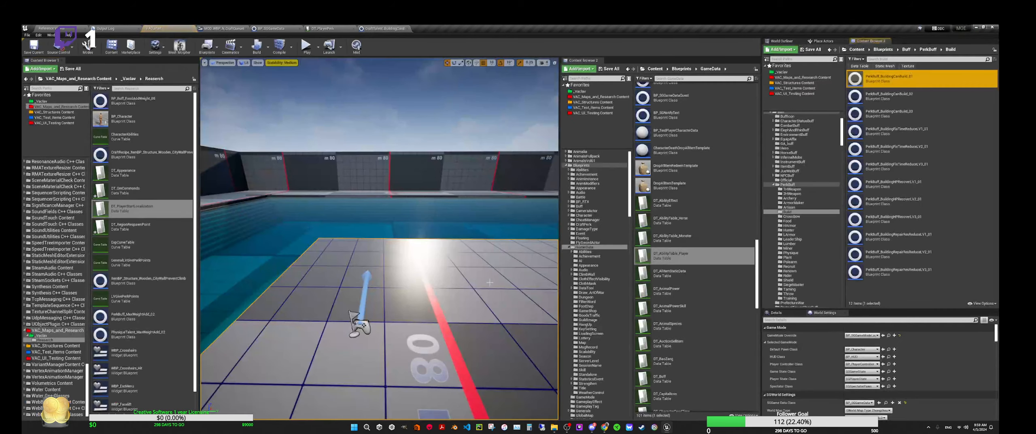
double_click(871, 83)
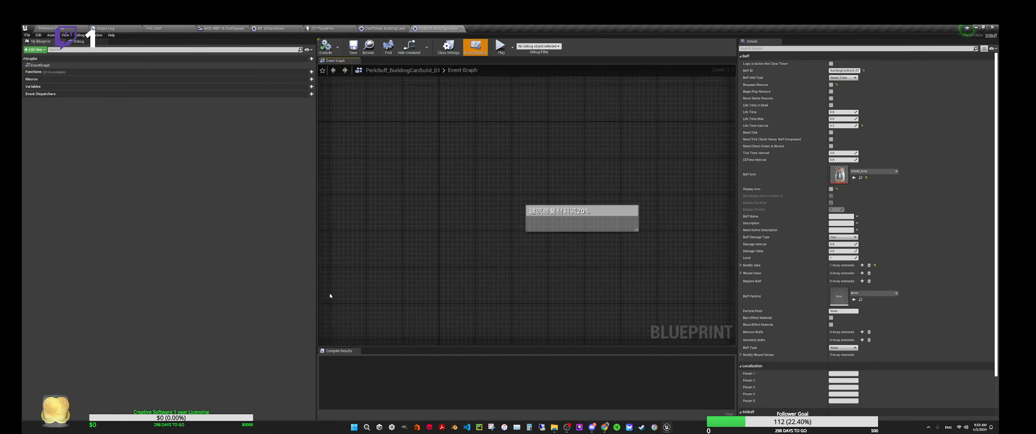
right_click_drag(623, 281, 554, 266)
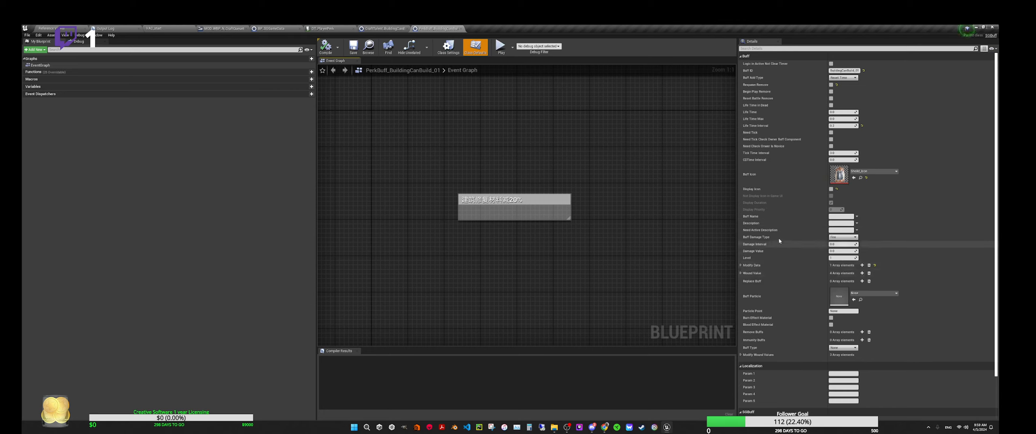
scroll(780, 283, "down", 3)
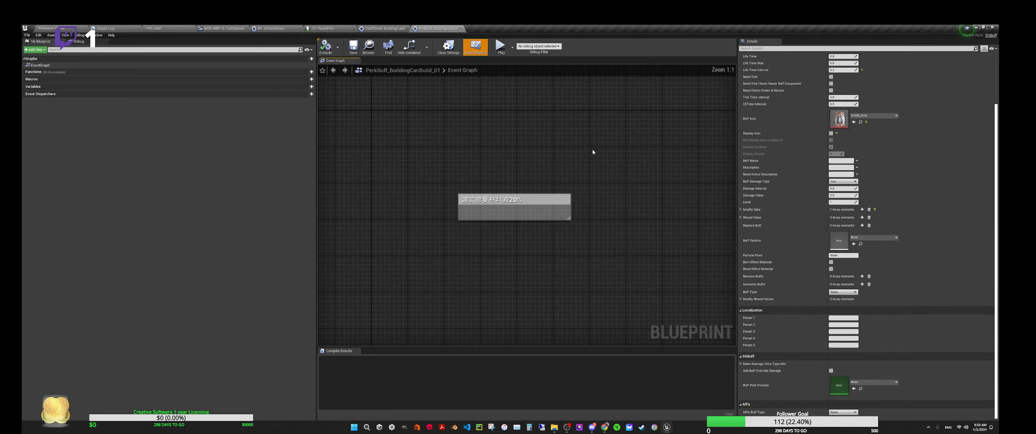
left_click(460, 28)
left_click(407, 29)
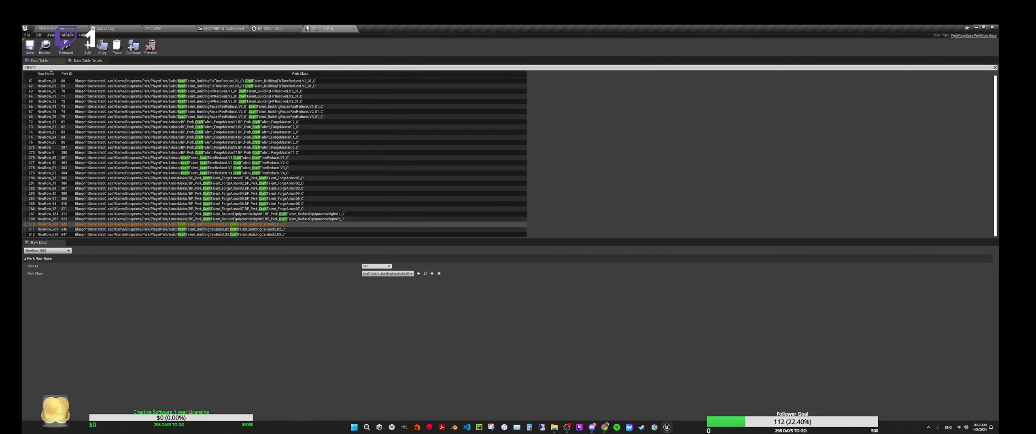
Step: Filter the player perk rows by "hand" and look through the matching perk classes
left_click(23, 66)
type("hand")
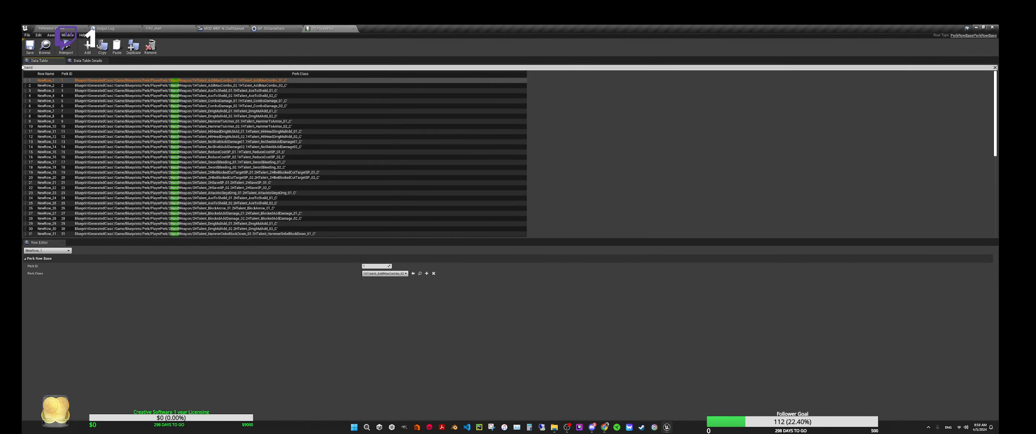
scroll(177, 106, "down", 6)
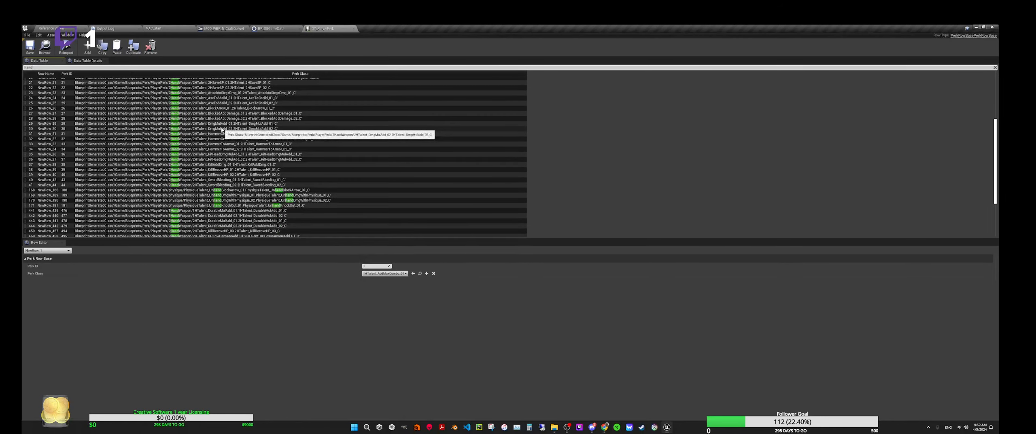
scroll(231, 184, "down", 2)
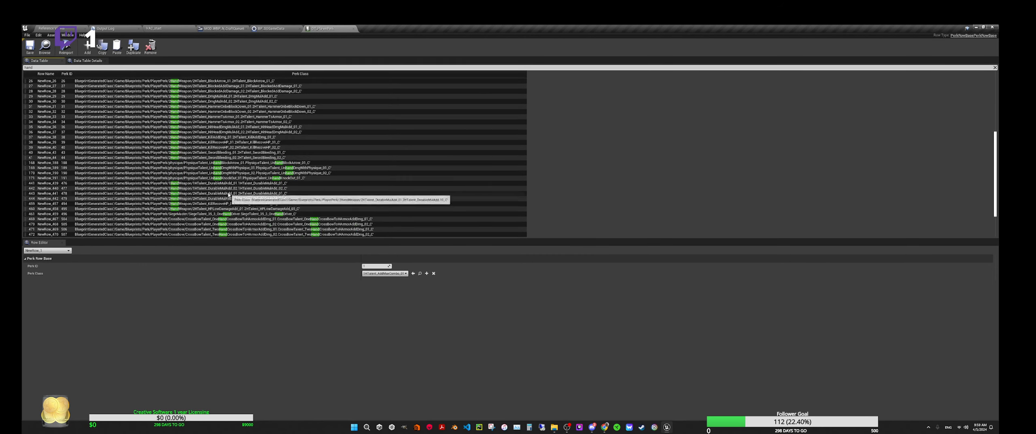
Step: Filter the player perk rows by "make", review the matching perk classes, and close the data table
left_click(22, 67)
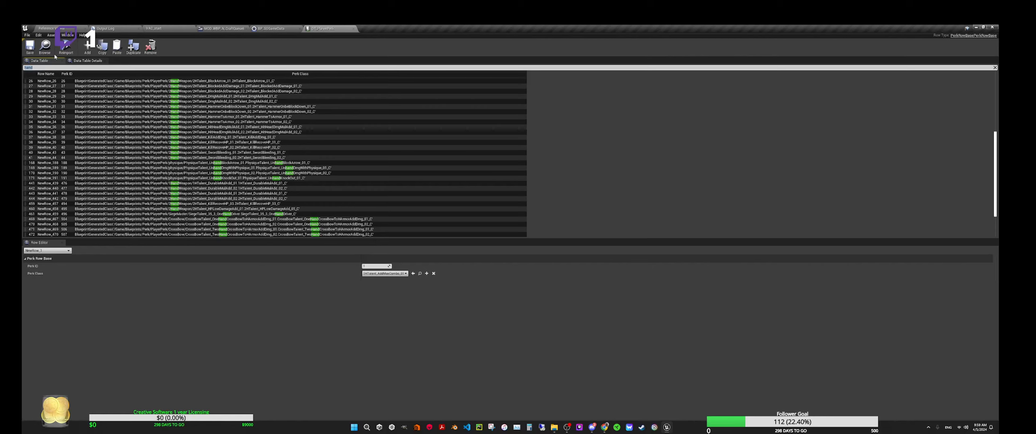
type("make")
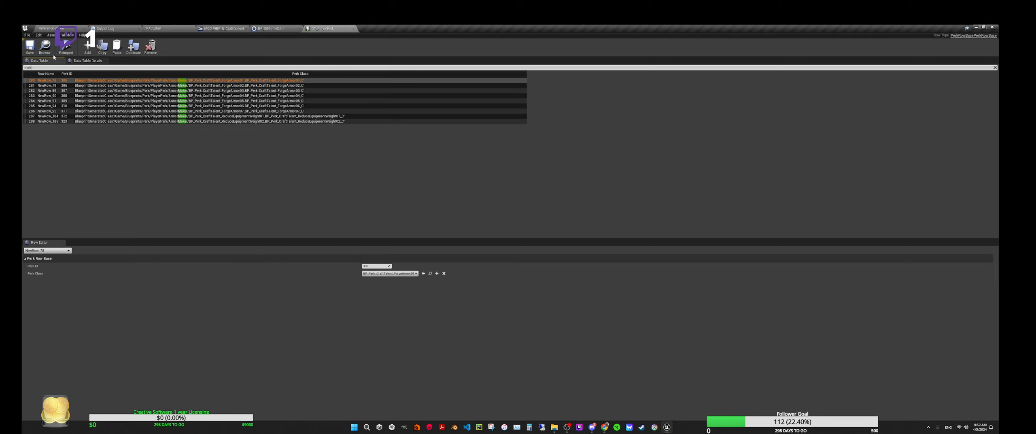
key("BackSpace")
left_click(354, 28)
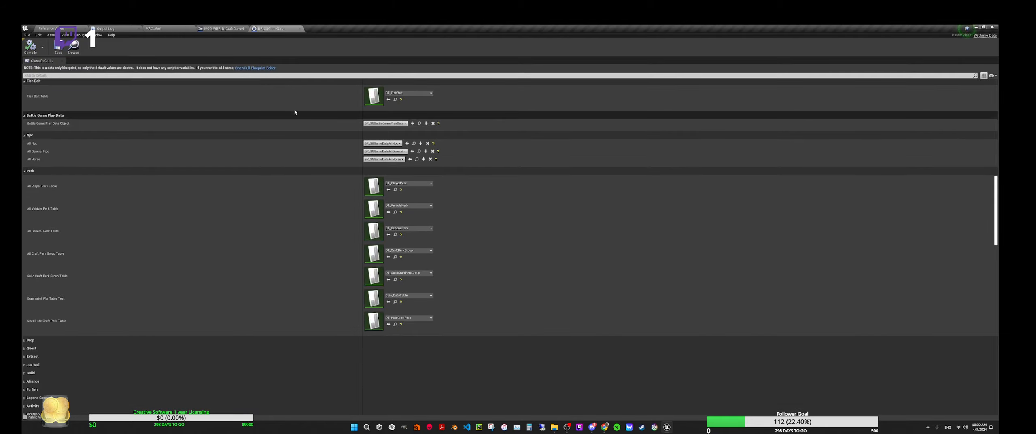
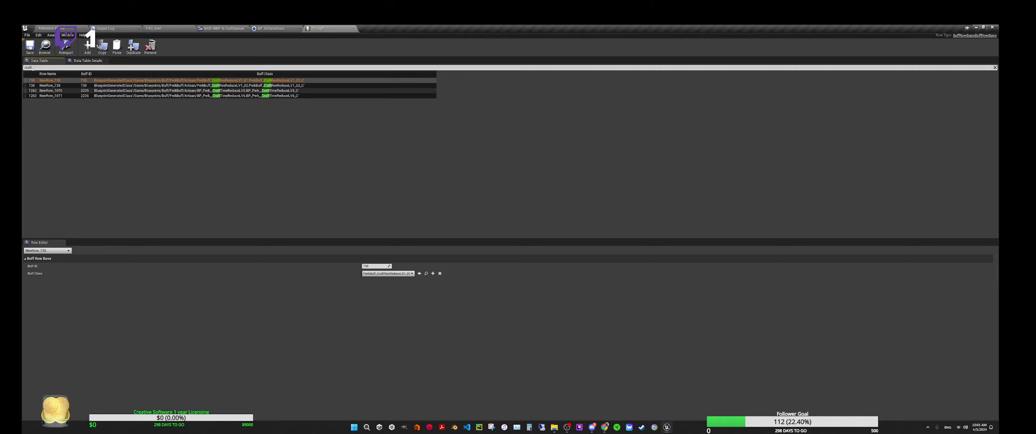
Step: Close the buff data table and collapse the Buff category in the game data Blueprint
left_click(354, 28)
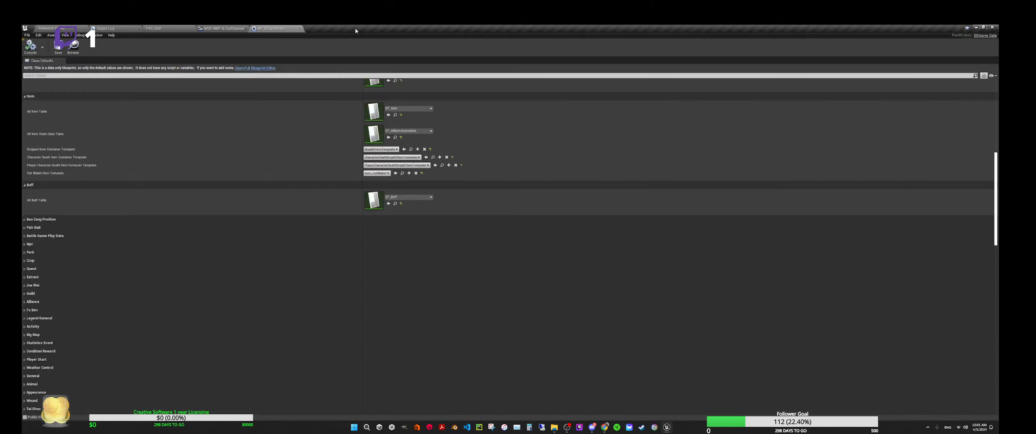
left_click(24, 185)
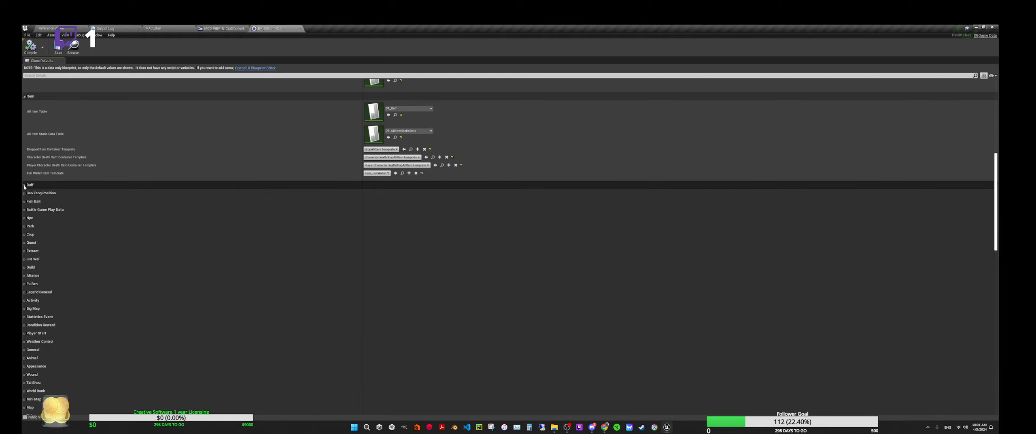
Step: Open the Full Wallet Item Template Blueprint to check its class defaults, close it, and collapse the Item category
scroll(151, 164, "up", 2)
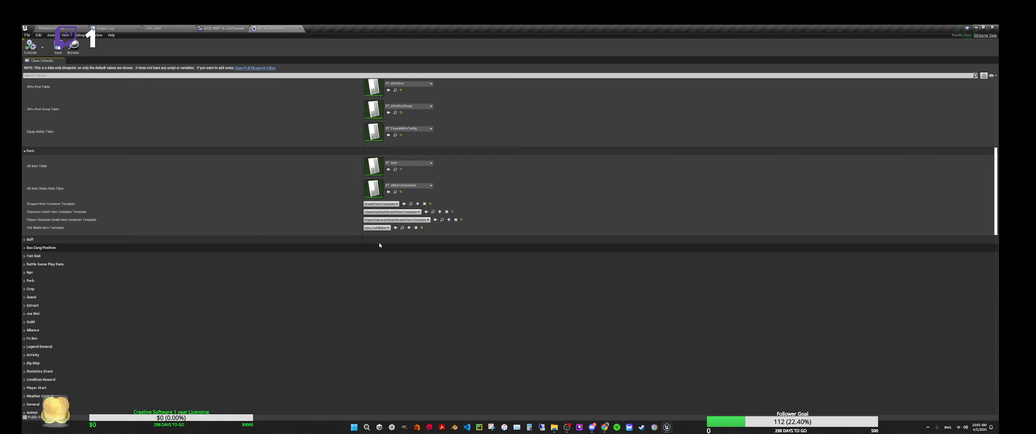
left_click(402, 228)
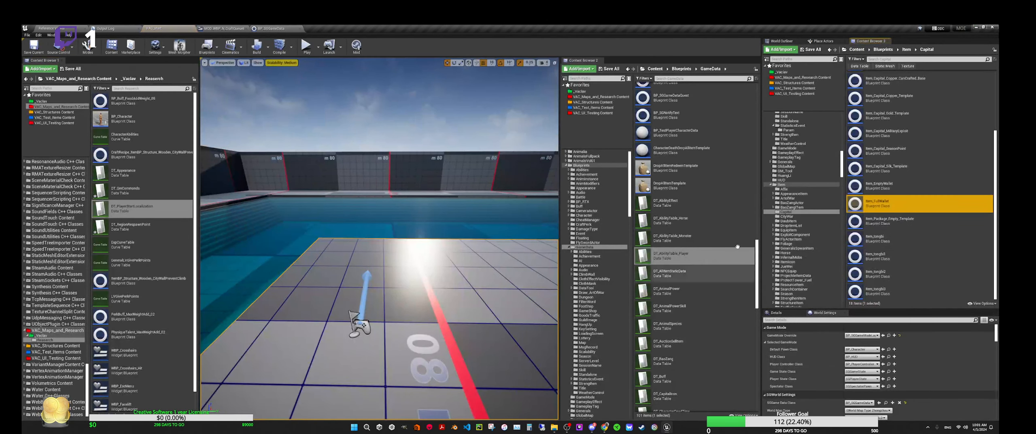
double_click(874, 202)
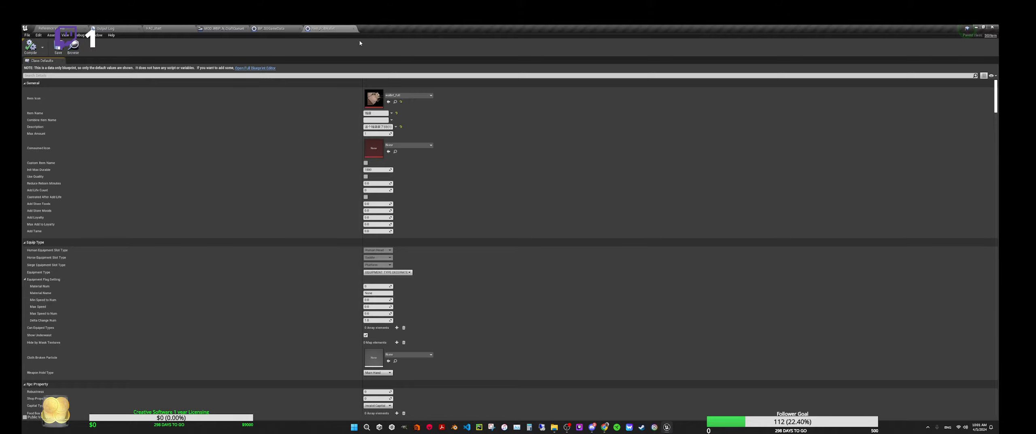
left_click(354, 28)
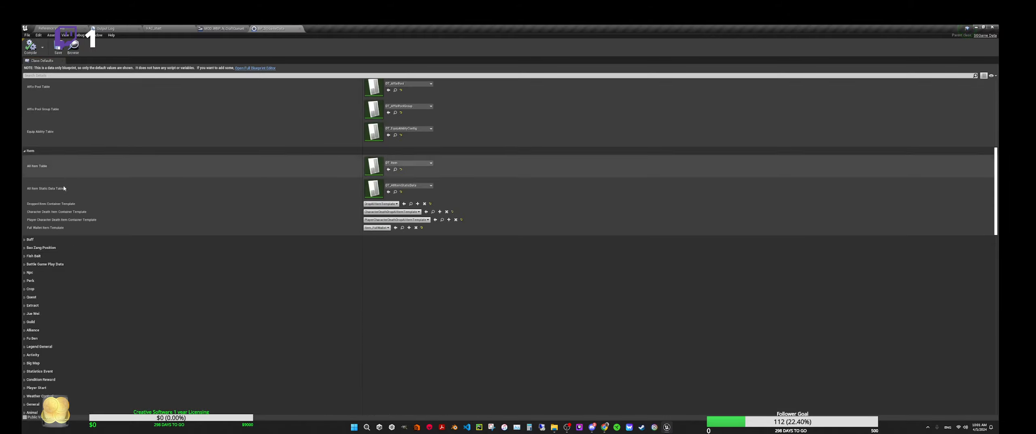
left_click(40, 151)
Step: Open the DT_AffixConfig data table referenced by Affix Table and scan its affix rows through to the end
scroll(143, 258, "up", 2)
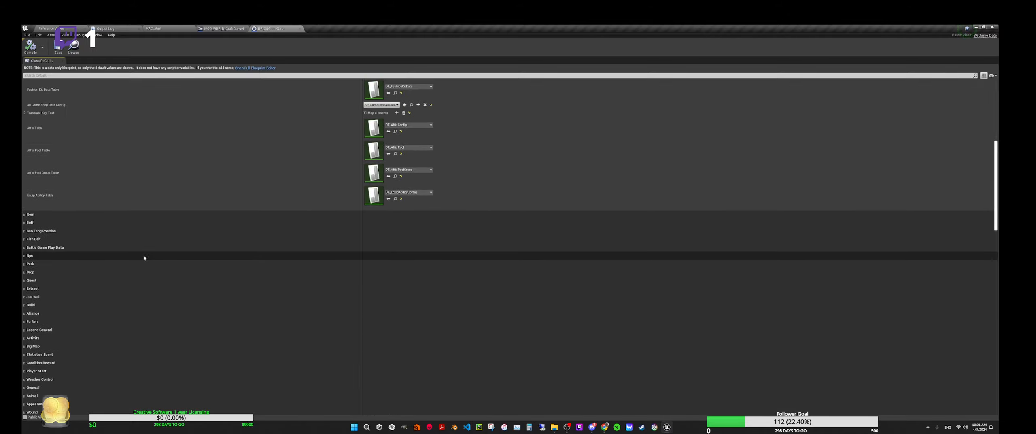
scroll(121, 226, "up", 1)
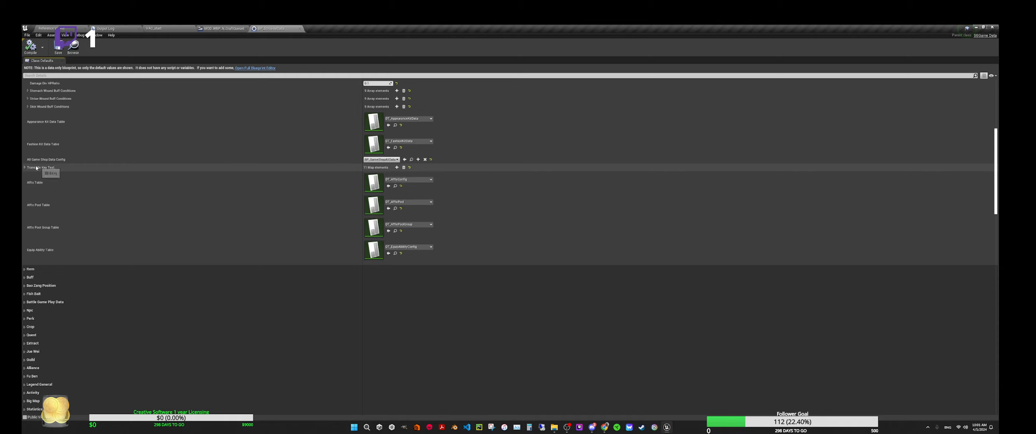
left_click(395, 187)
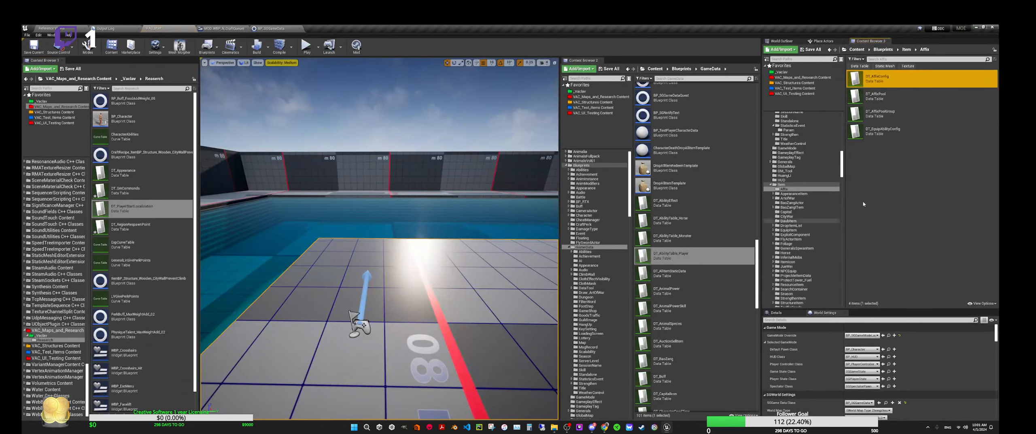
double_click(892, 80)
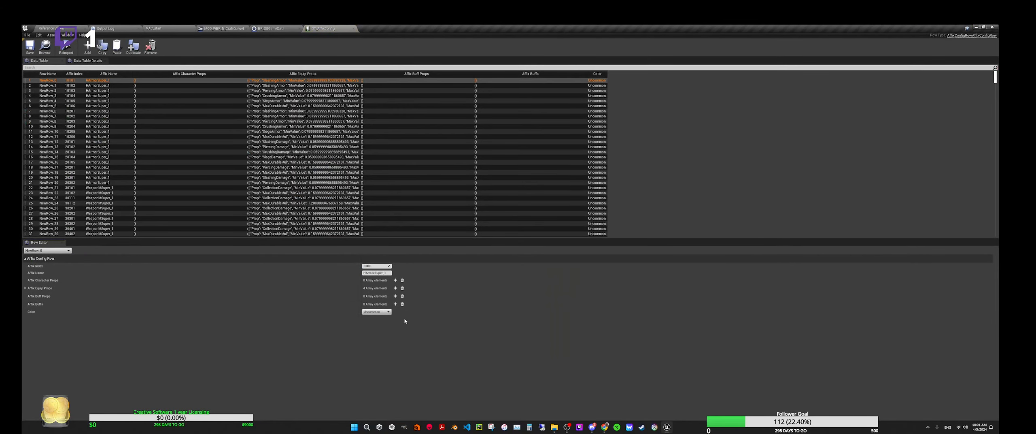
scroll(110, 131, "down", 8)
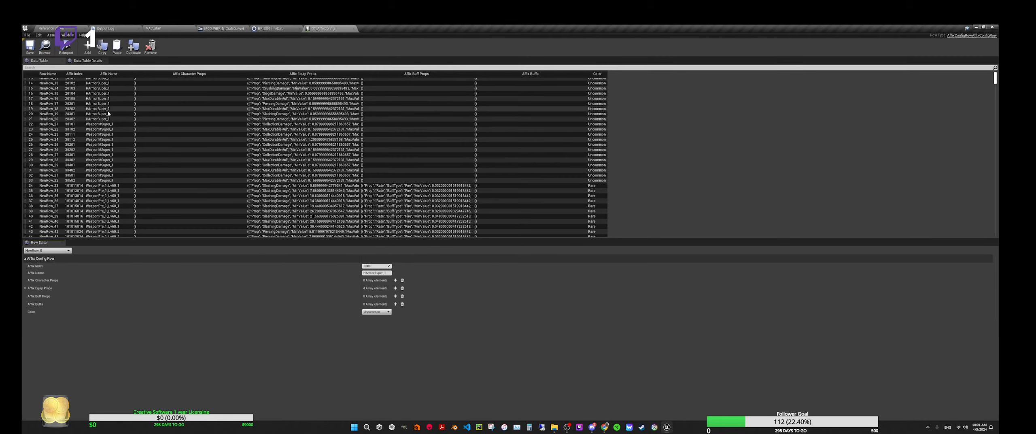
scroll(117, 161, "down", 14)
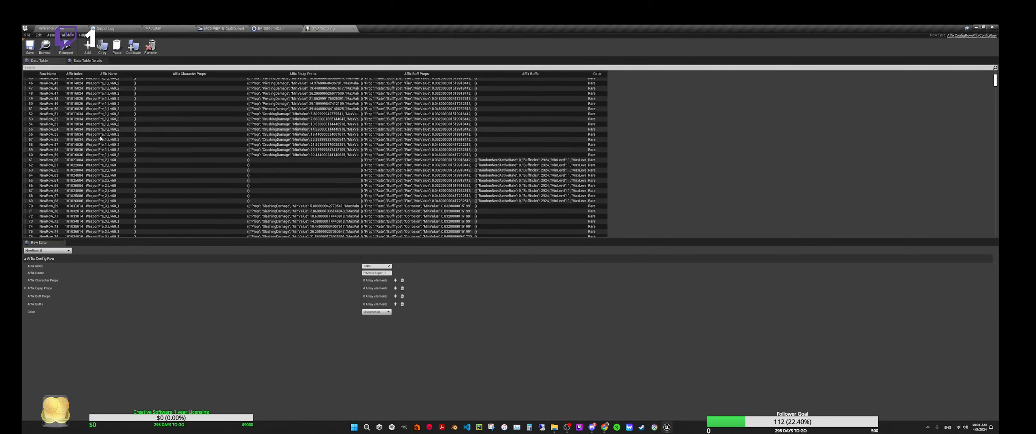
scroll(122, 173, "down", 6)
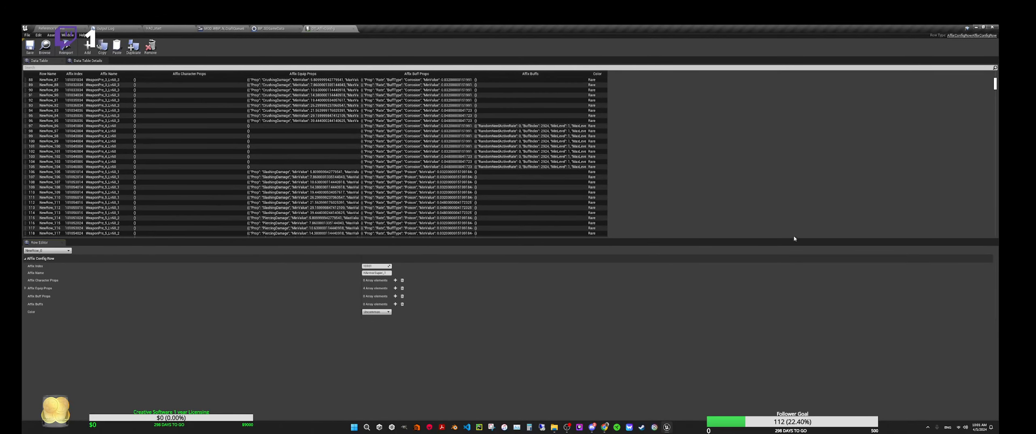
left_click_drag(995, 87, 987, 234)
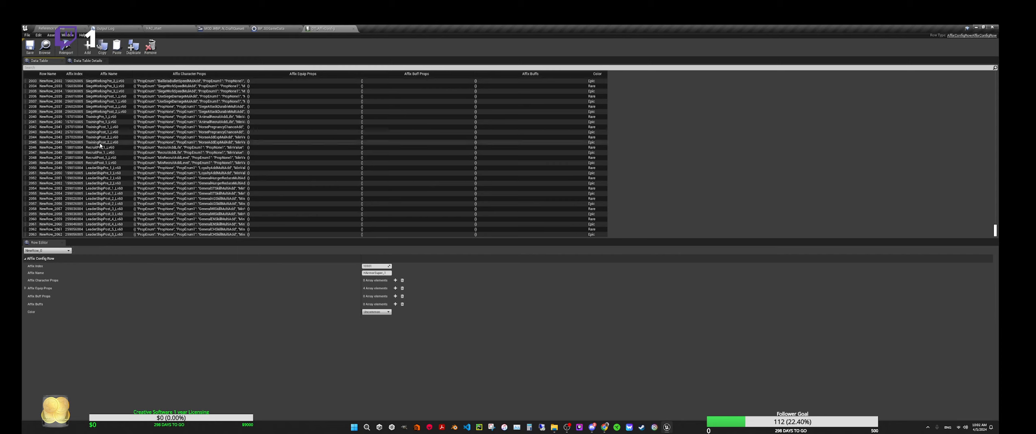
Step: Inspect the TrainingPre_1 and SiegeWorkingPre_1 affix rows, review the rows above them, and close the affix table
left_click(101, 117)
scroll(101, 138, "up", 4)
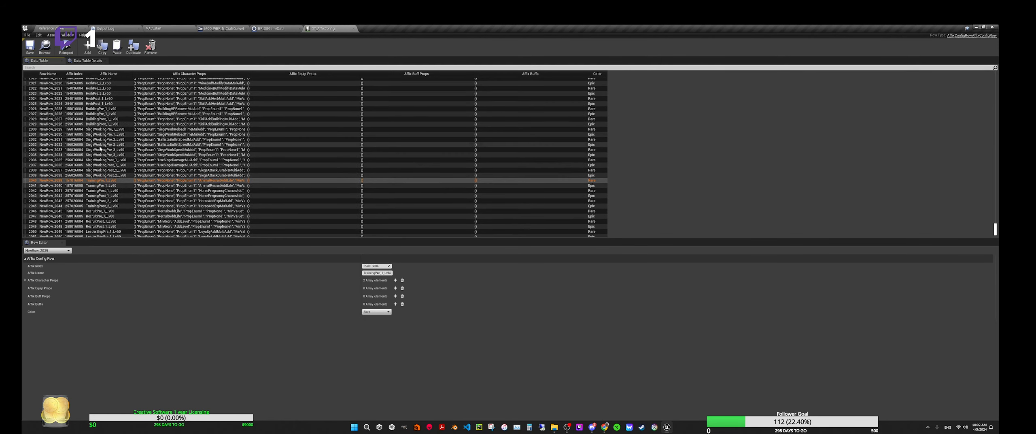
left_click(100, 130)
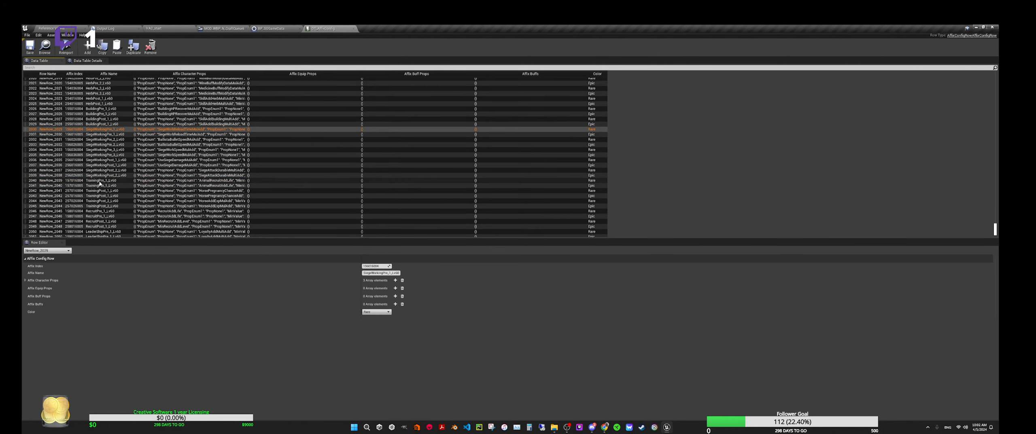
scroll(90, 178, "up", 4)
scroll(90, 176, "up", 3)
scroll(87, 162, "up", 3)
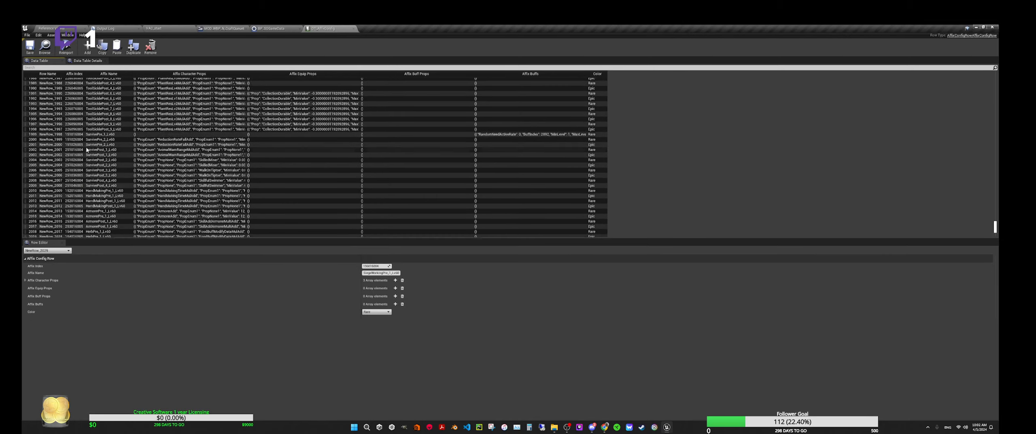
scroll(86, 147, "up", 3)
scroll(86, 147, "up", 8)
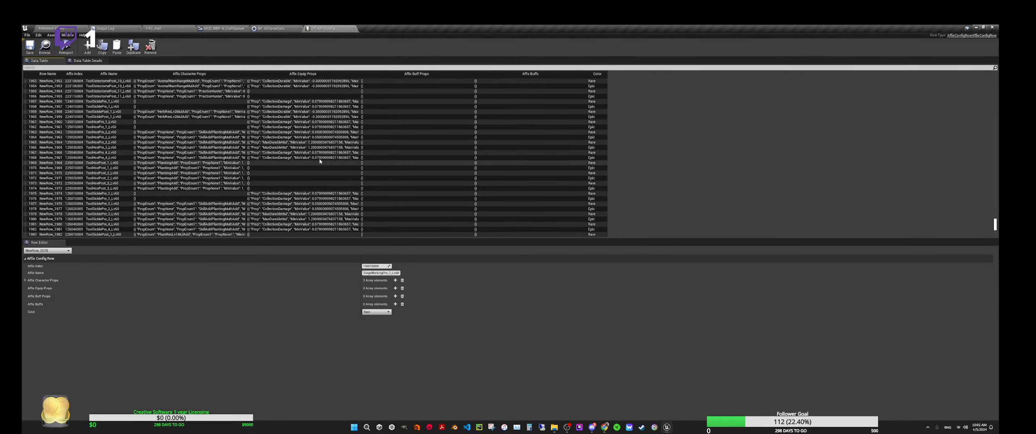
scroll(316, 140, "up", 6)
scroll(316, 141, "up", 7)
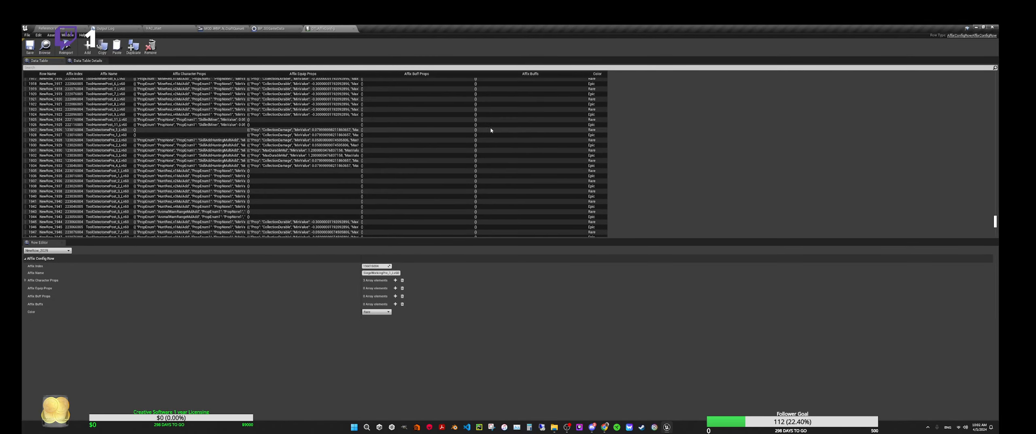
scroll(335, 117, "up", 12)
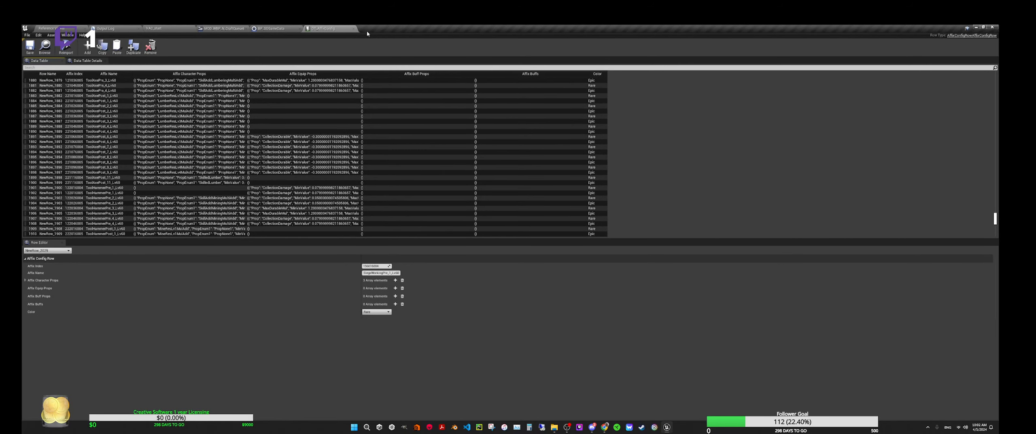
left_click(353, 29)
Step: Expand the Translate Key Text map to check its key-to-label entries and collapse it again
scroll(75, 238, "up", 1)
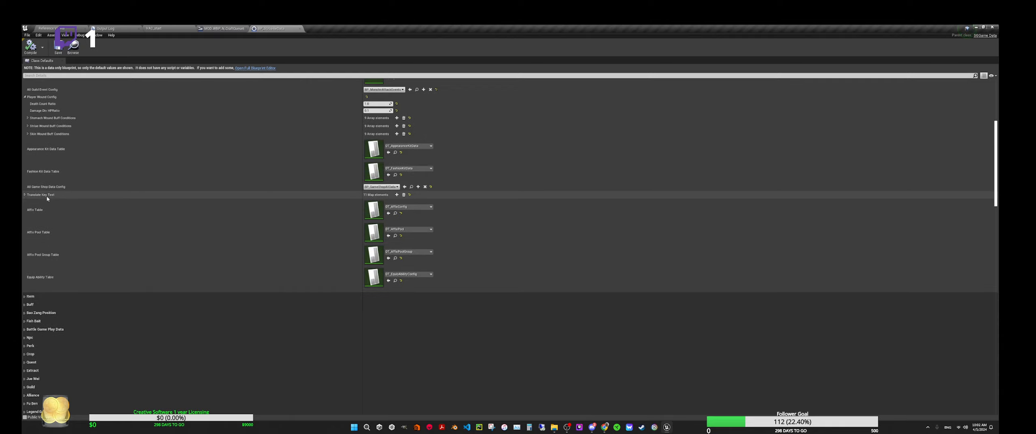
left_click(25, 195)
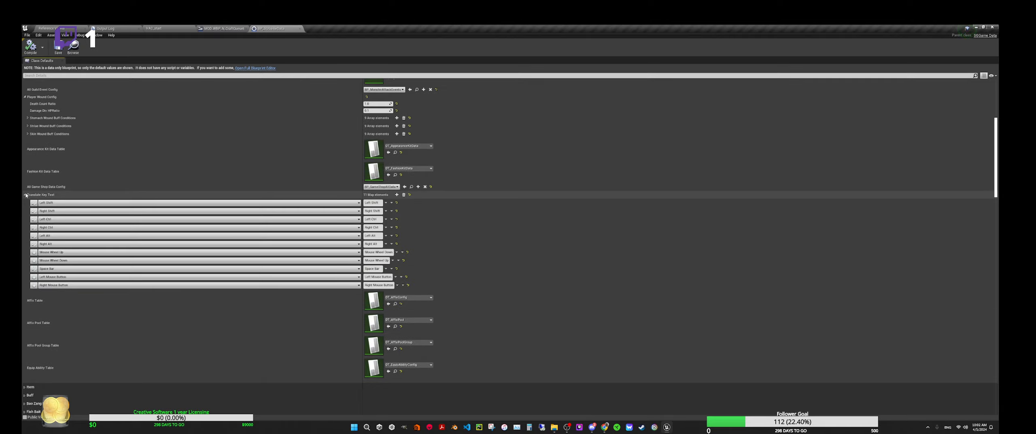
left_click(24, 195)
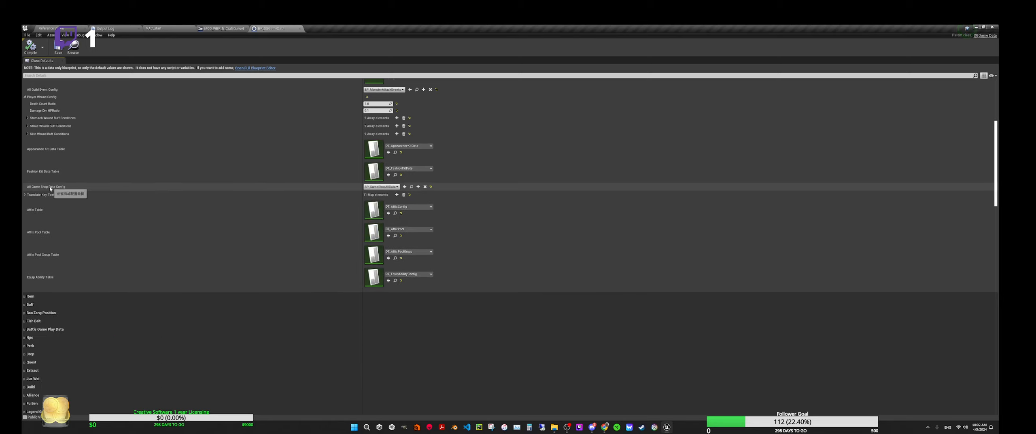
left_click(25, 194)
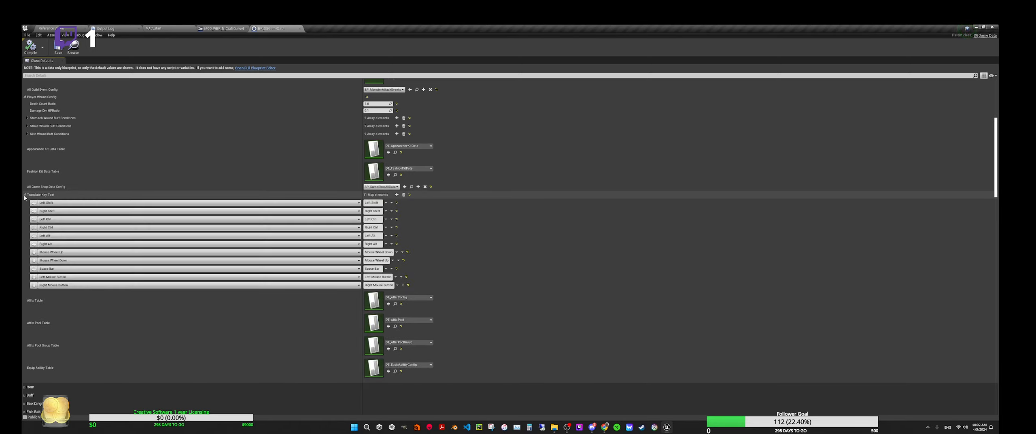
left_click(25, 195)
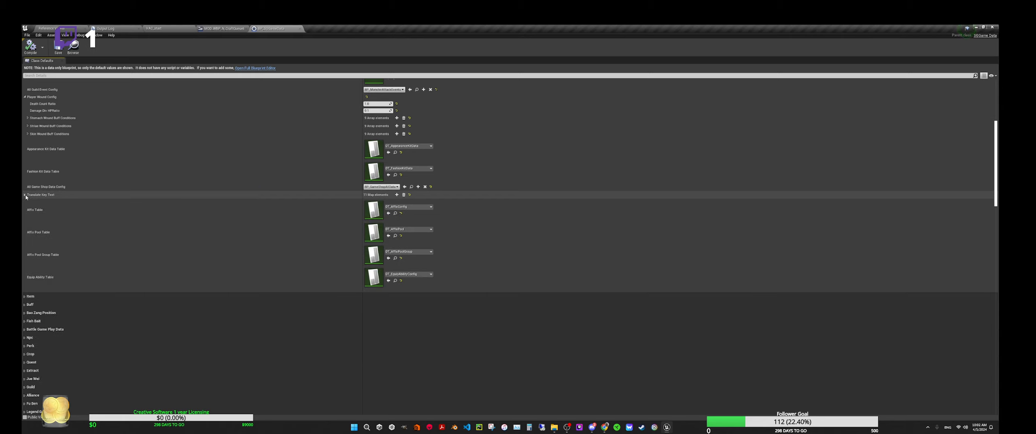
Step: Look over the remaining properties up to the Player Start Localization category and close the game data Blueprint
scroll(149, 230, "up", 2)
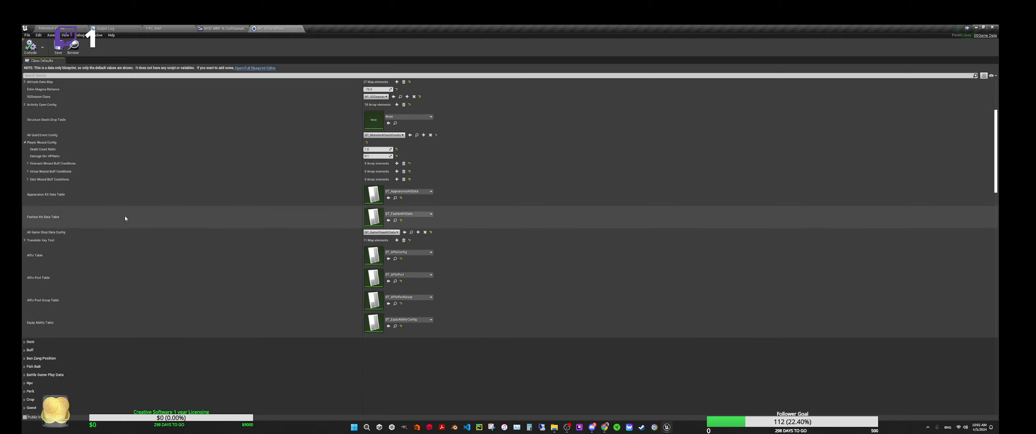
scroll(133, 197, "up", 1)
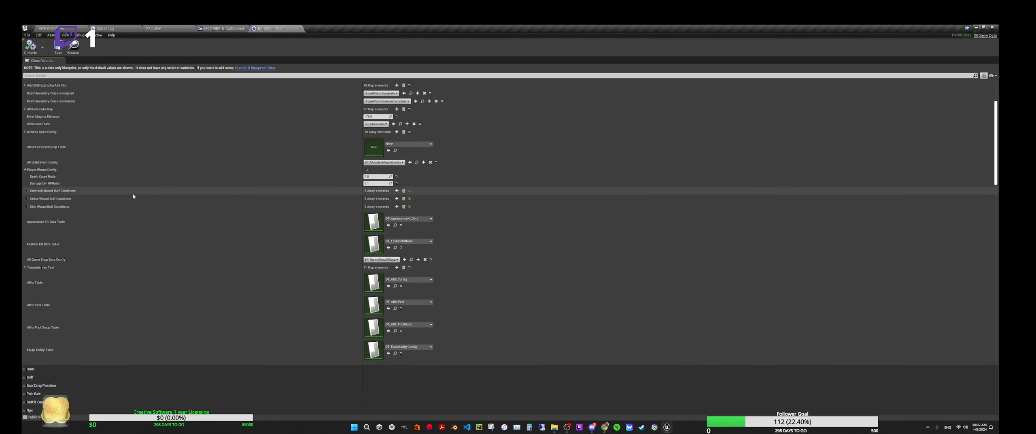
scroll(146, 162, "up", 2)
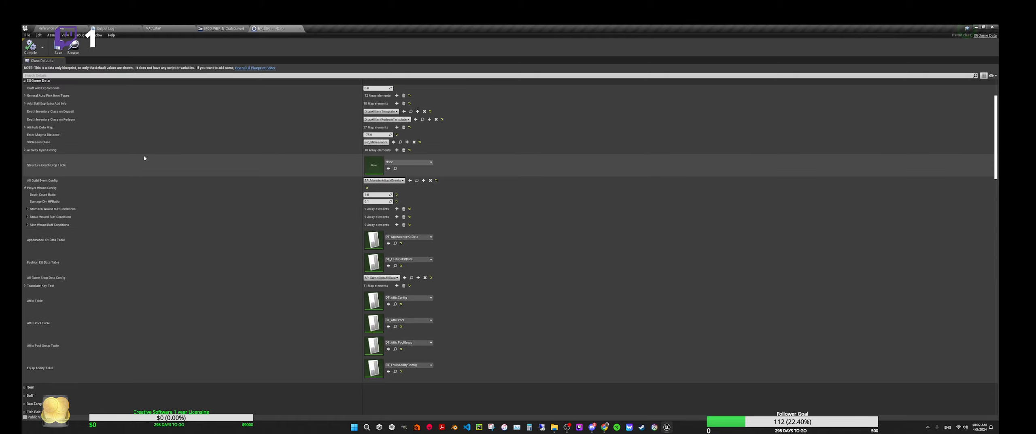
scroll(144, 161, "up", 1)
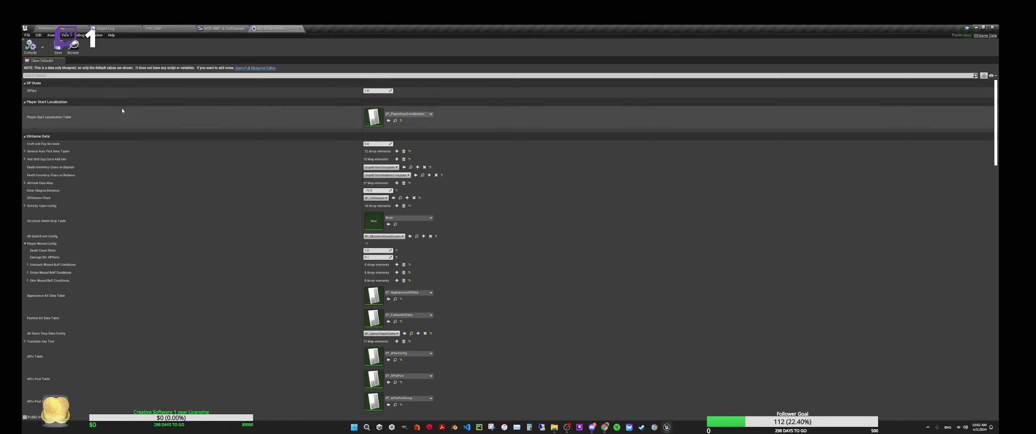
left_click(300, 28)
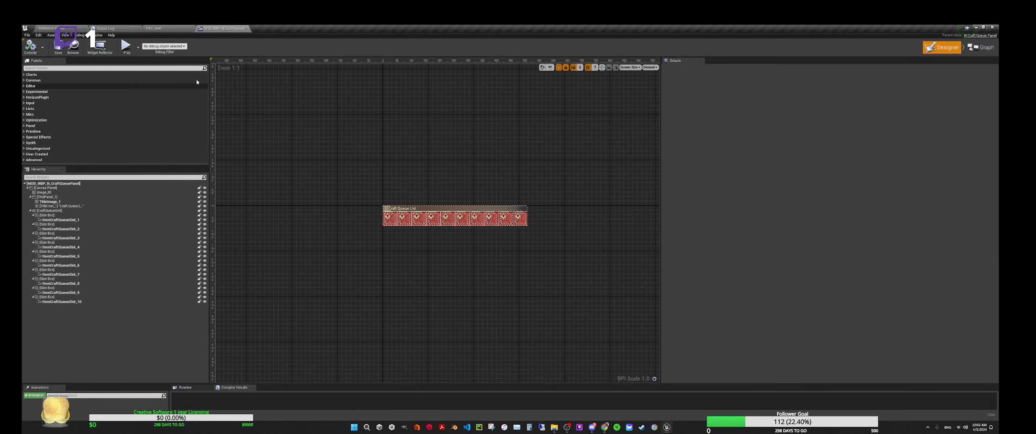
Step: Check the Output Log and return to the craft queue panel widget Blueprint
left_click(153, 28)
left_click(106, 29)
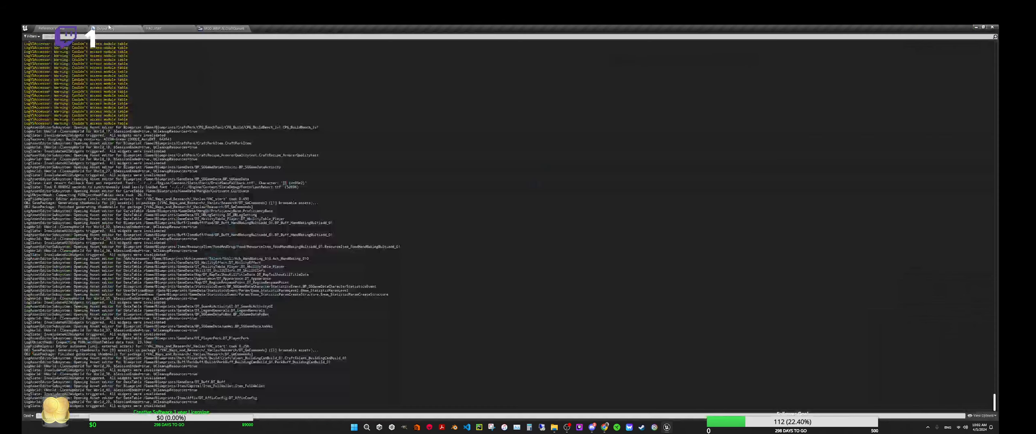
left_click(224, 29)
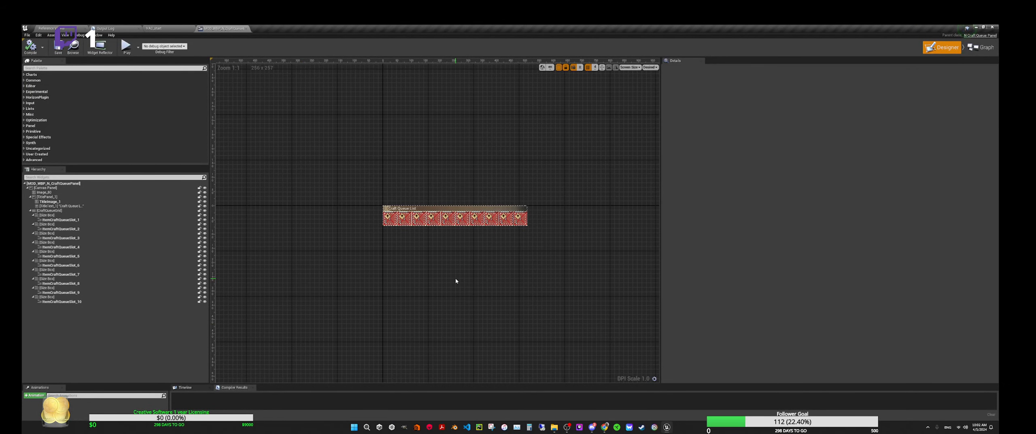
Step: Delete the last five item slots, ItemCraftQueueSlot_10 through ItemCraftQueueSlot_6, from the craft queue panel and compile the widget
left_click(520, 219)
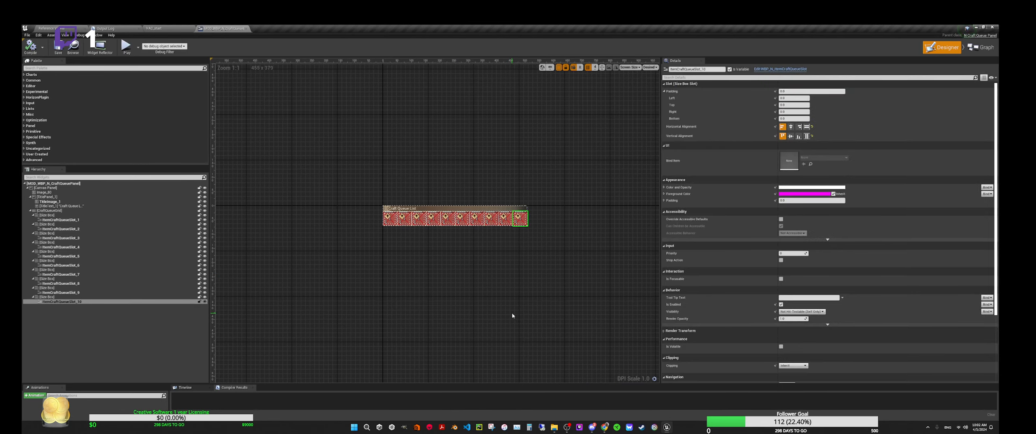
key("Delete")
left_click(506, 219)
key("Delete")
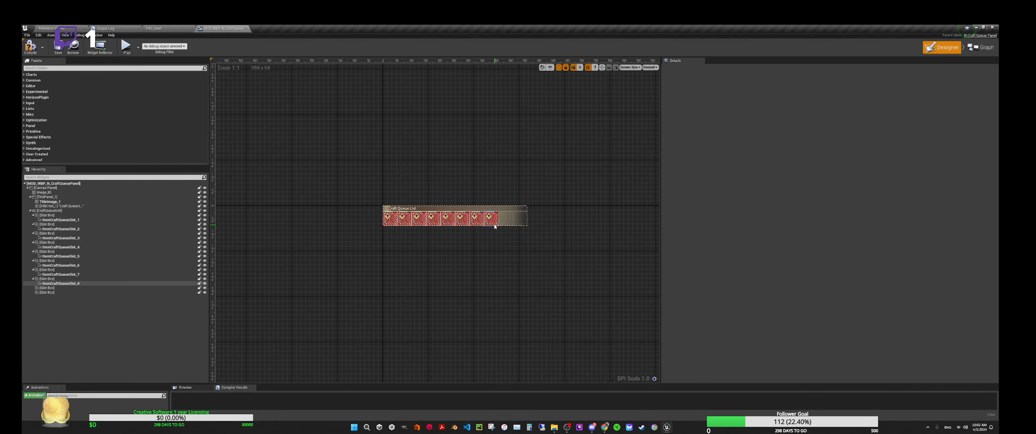
left_click(491, 218)
key("Delete")
left_click(477, 218)
key("Delete")
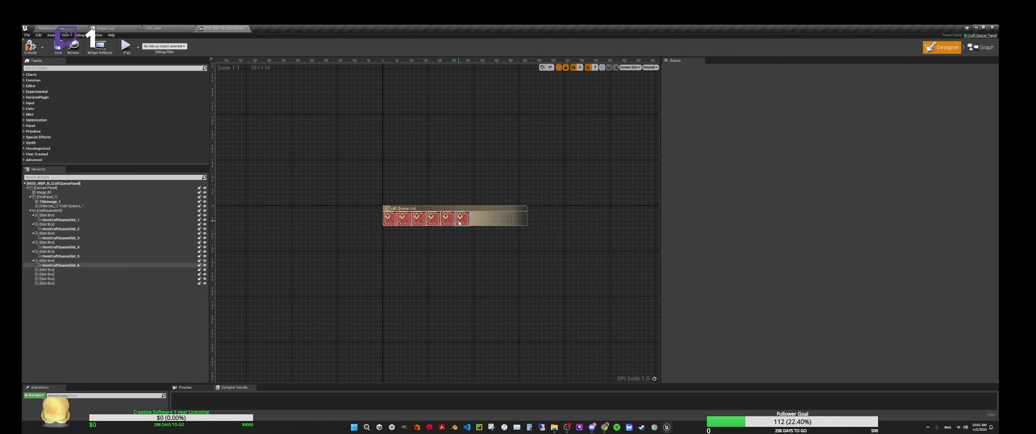
left_click(461, 221)
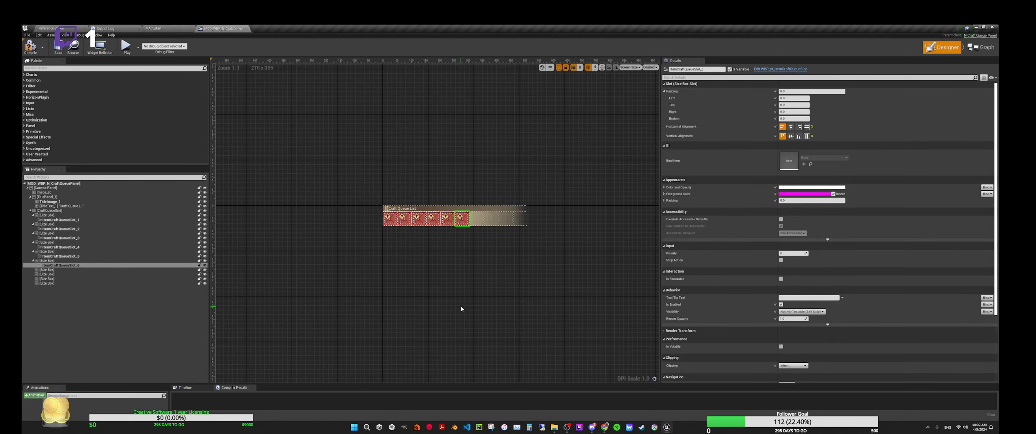
key("Delete")
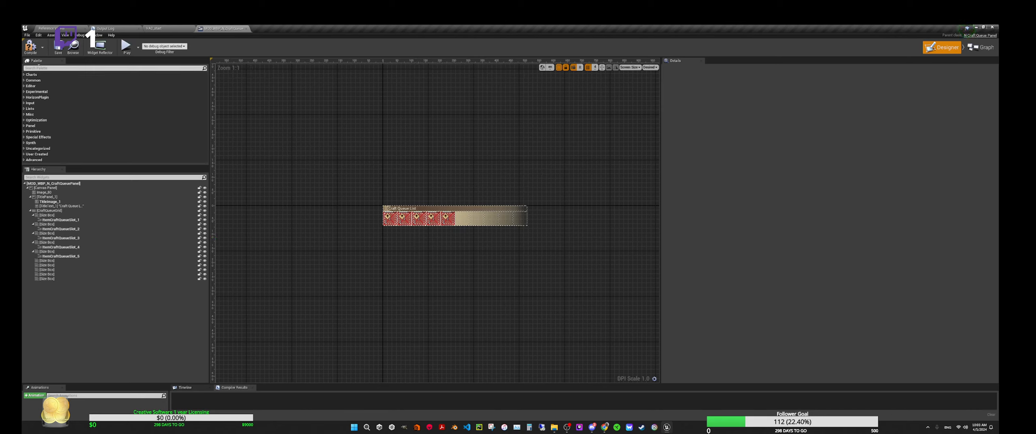
left_click(30, 45)
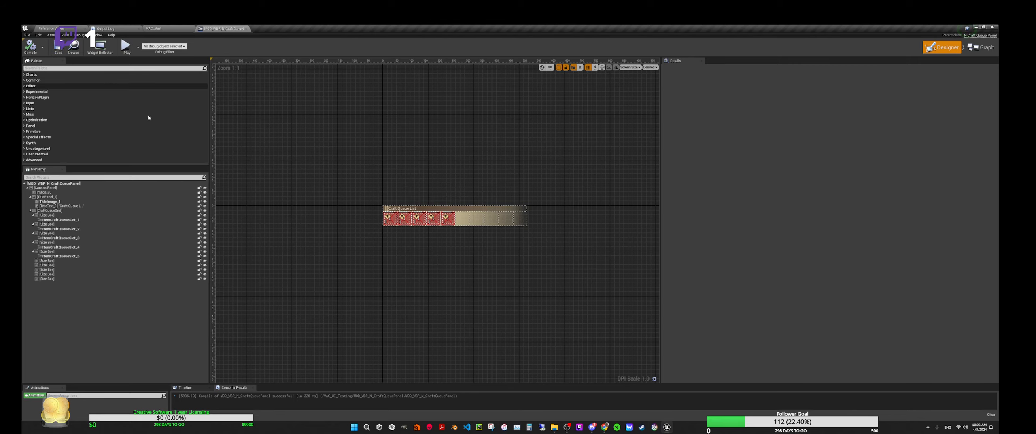
Step: Open MOD_WBP_N_InventoryPanel from the VAC_UI_Testing folder, look over its full layout, and close it
left_click(166, 28)
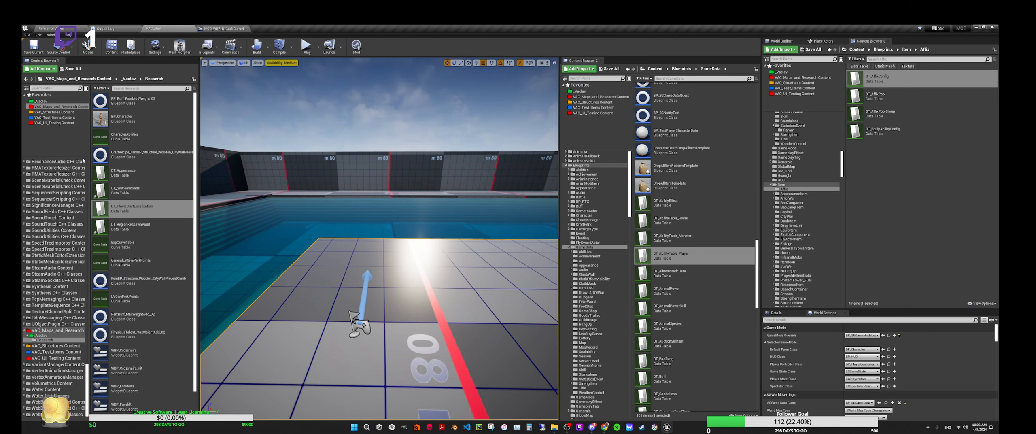
left_click(52, 123)
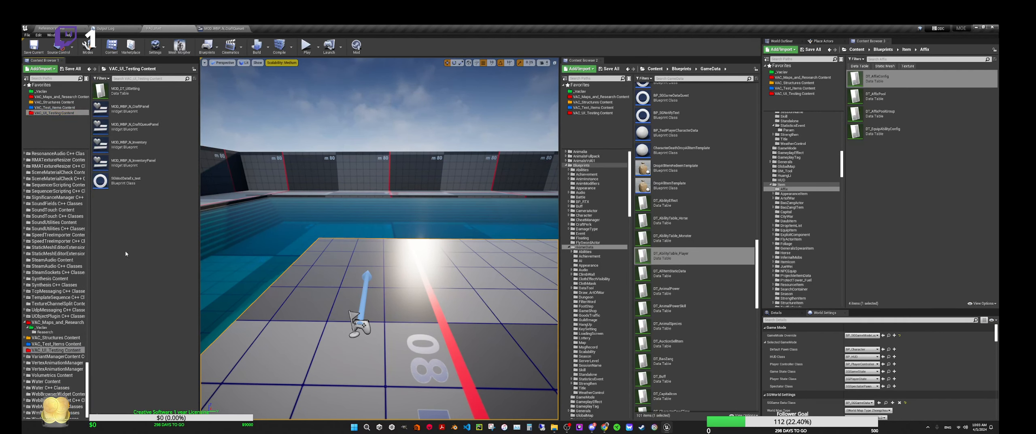
double_click(128, 169)
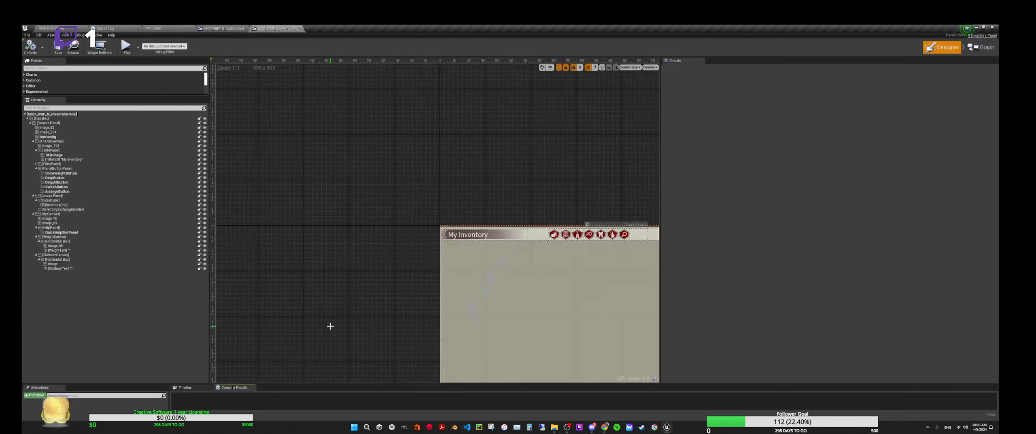
right_click_drag(356, 340, 257, 159)
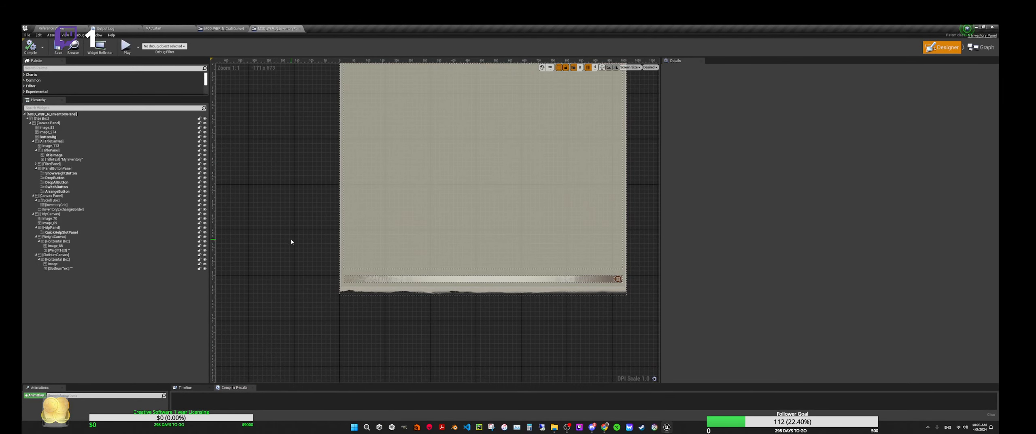
right_click_drag(291, 241, 279, 286)
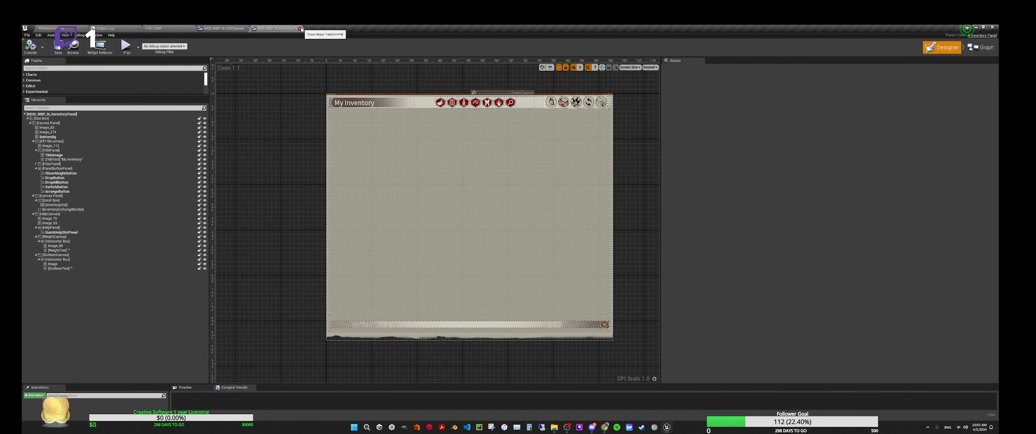
left_click(300, 29)
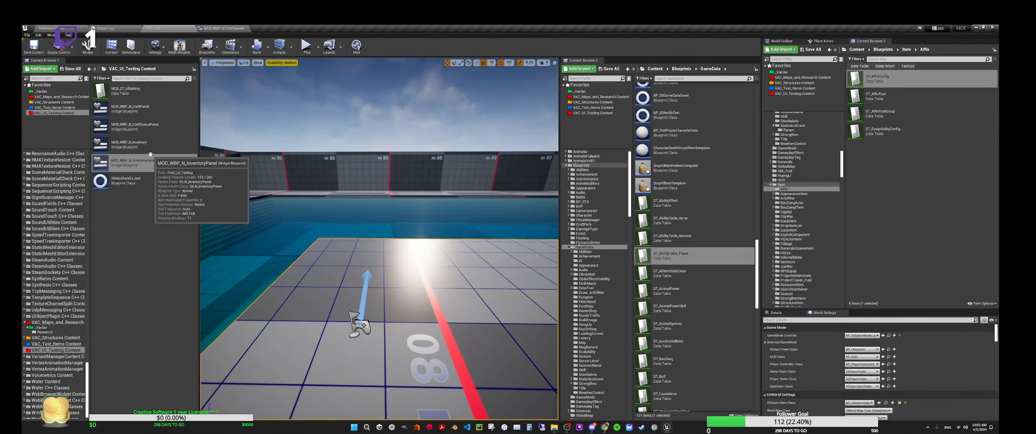
Step: Open the MOD_WBP_N_CraftPanel widget from the VAC_UI_Testing folder and compile it
left_click(138, 144)
left_click(157, 108)
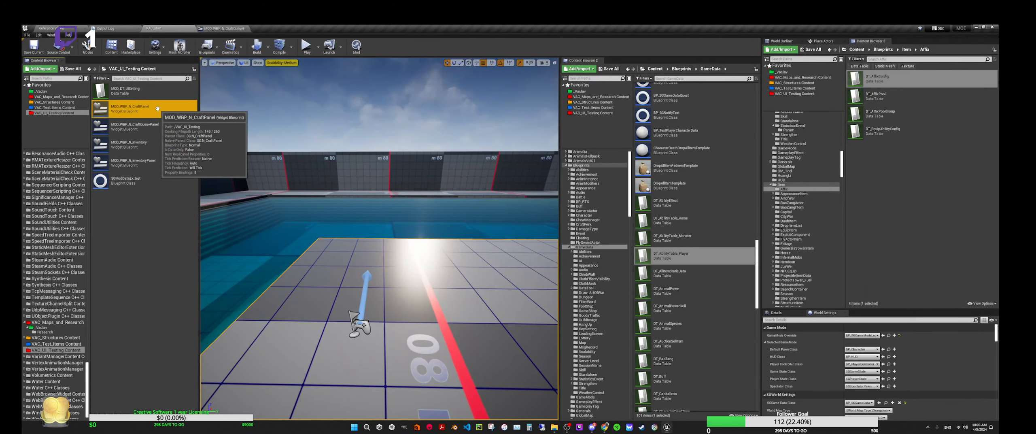
double_click(158, 109)
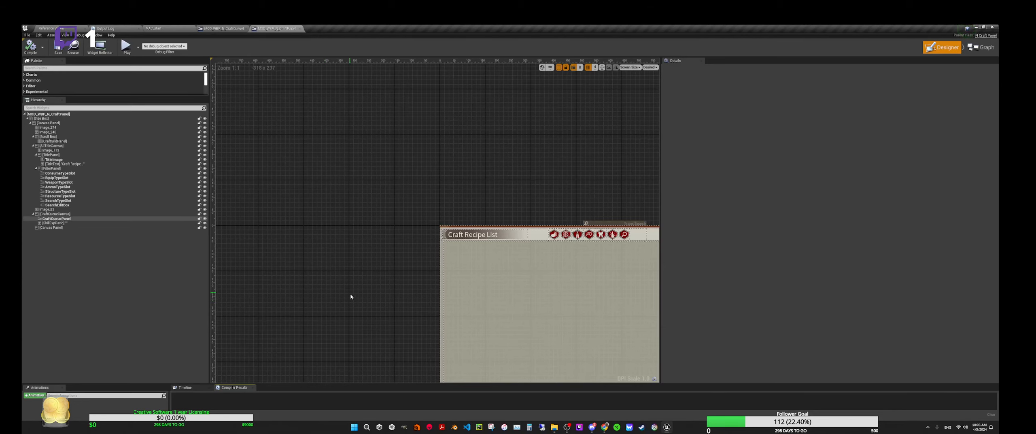
right_click_drag(351, 295, 271, 175)
scroll(256, 170, "down", 2)
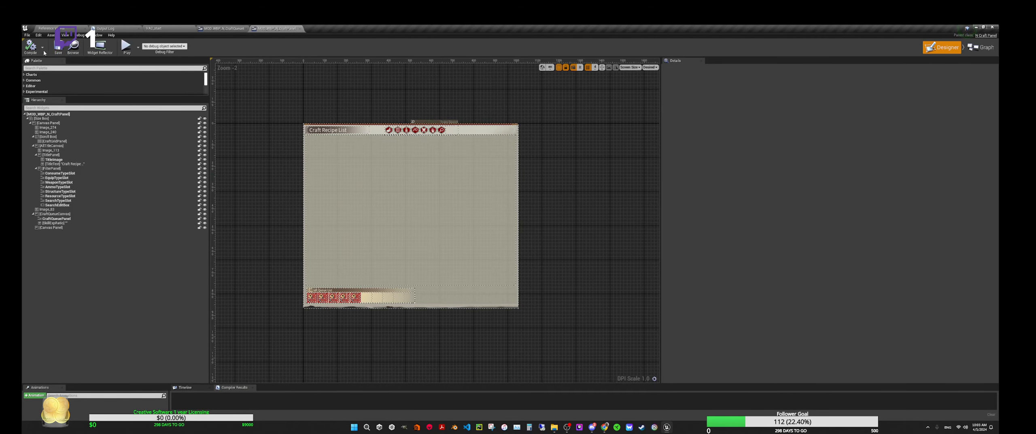
left_click(32, 50)
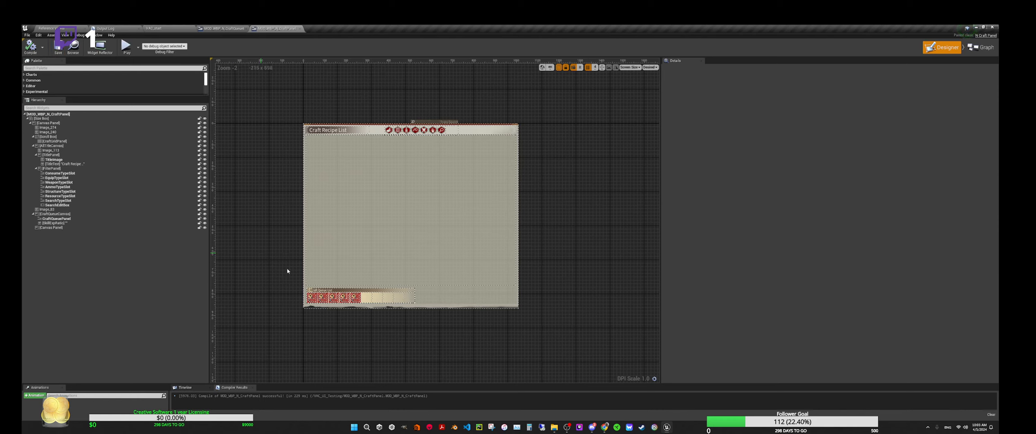
Step: Inspect the embedded craft queue list in the craft panel up close, and close both the craft panel and craft queue panel widgets
left_click(376, 297)
scroll(396, 303, "up", 6)
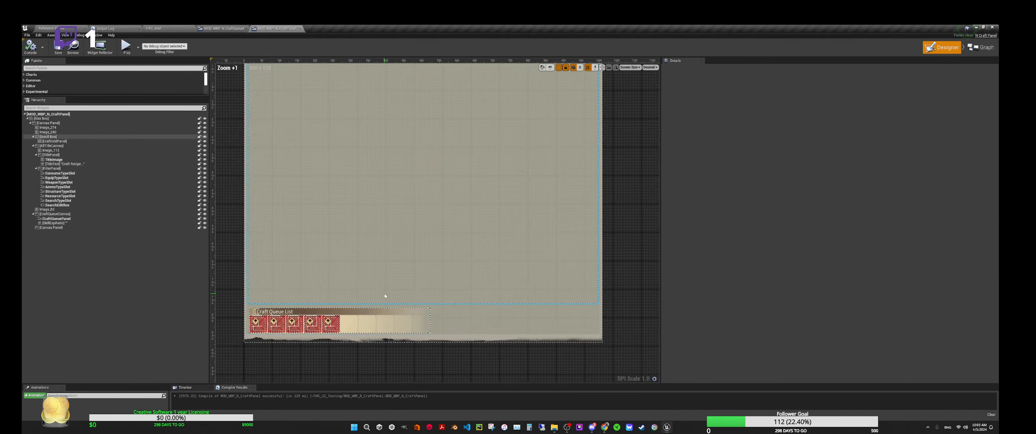
right_click_drag(356, 240, 384, 185)
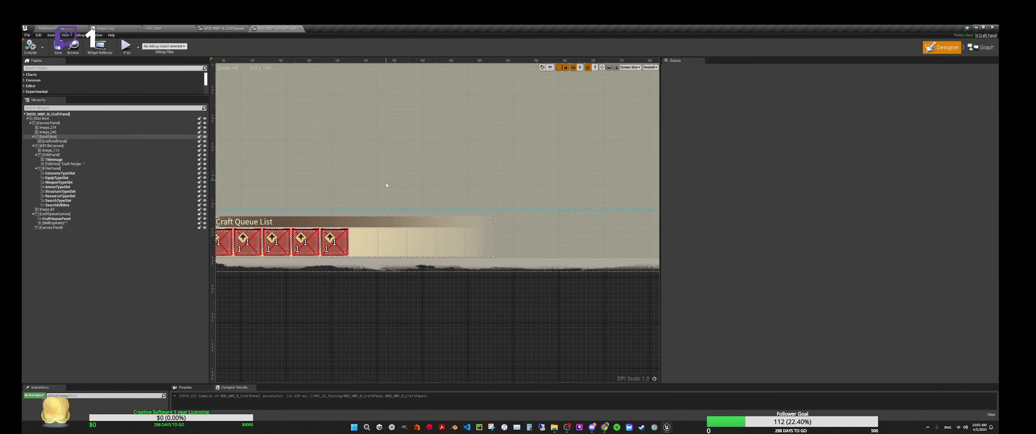
left_click(402, 244)
scroll(403, 243, "down", 5)
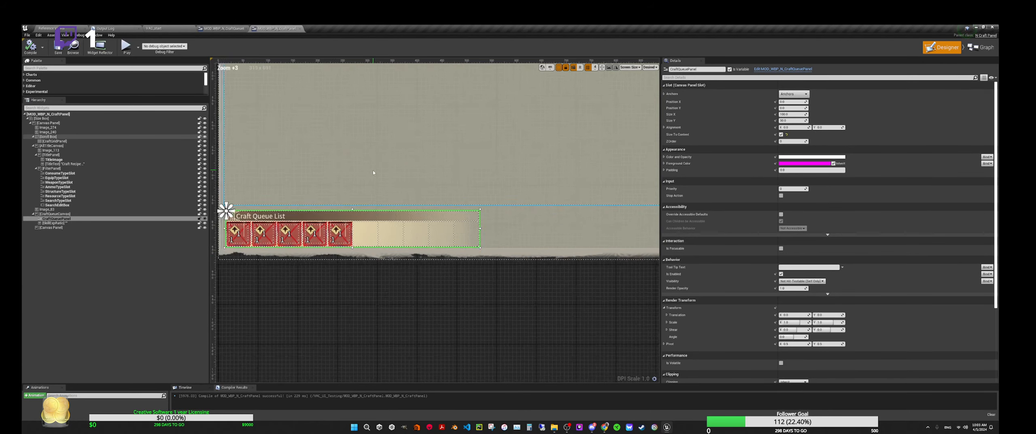
left_click(299, 29)
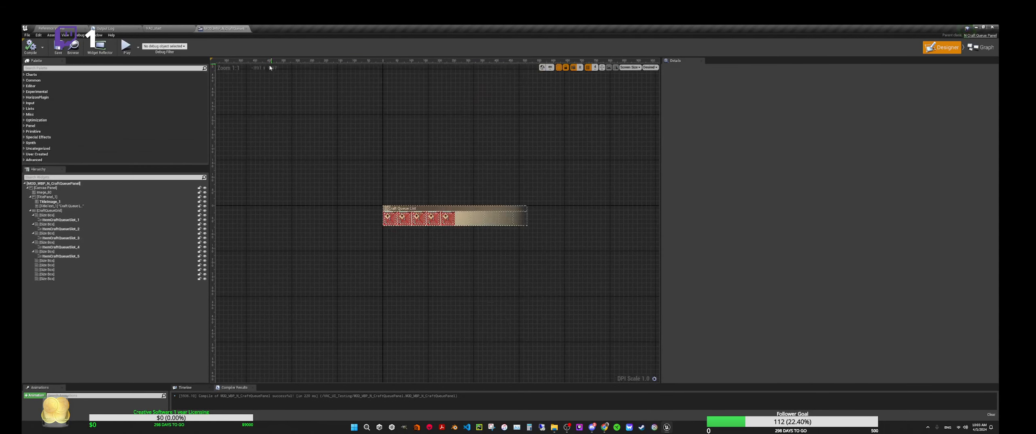
left_click(247, 28)
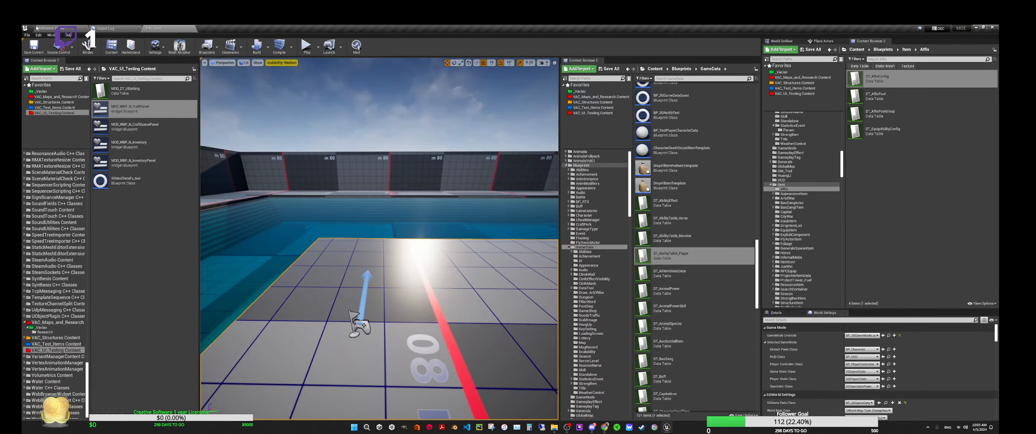
Step: Save the edited widgets and start a play session in the level viewport
left_click(27, 35)
left_click(39, 84)
mouse_move(328, 162)
right_mouse_down()
mouse_move(329, 202)
mouse_move(327, 163)
right_mouse_up()
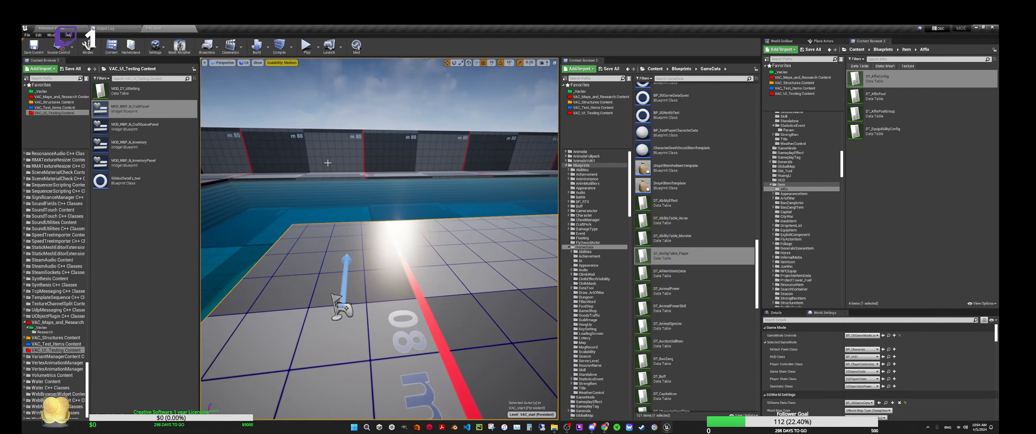
key("alt+p")
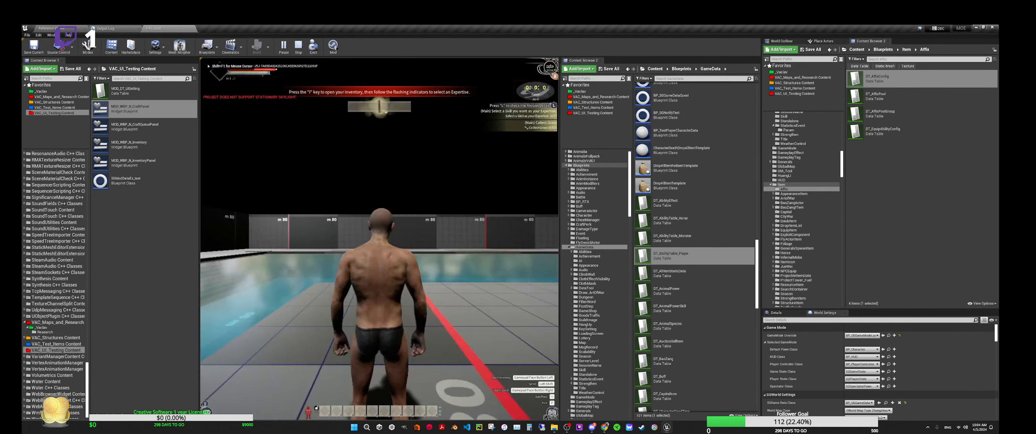
Step: Open the in-game inventory, check its Inventory and Craft pages including the craft queue area, and end the play session
key("i")
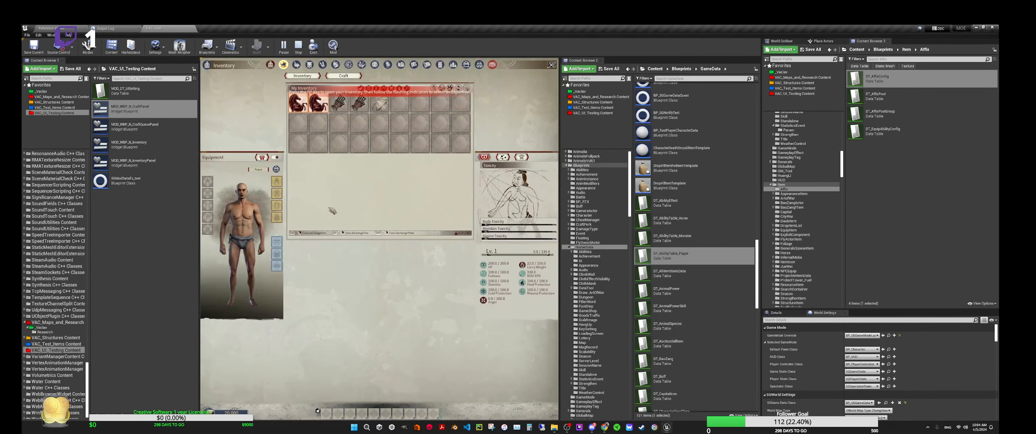
left_click(344, 76)
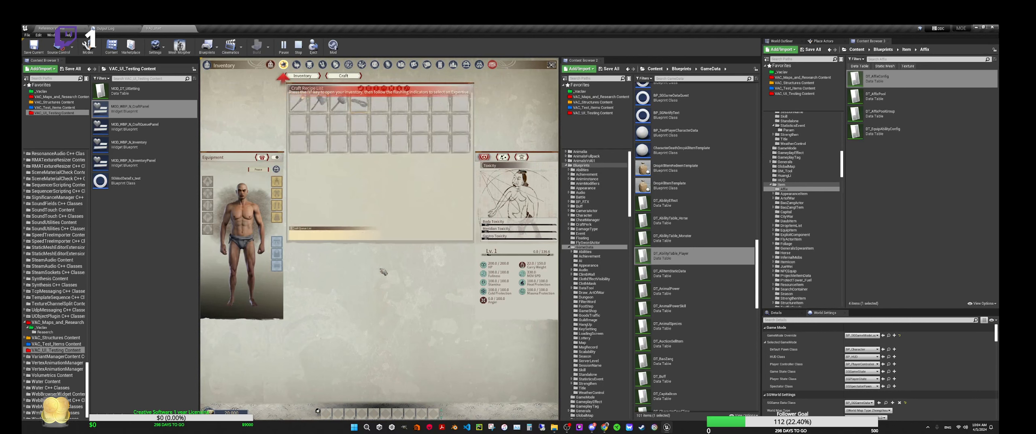
mouse_move(320, 103)
left_click(309, 77)
left_click(343, 78)
left_click(310, 77)
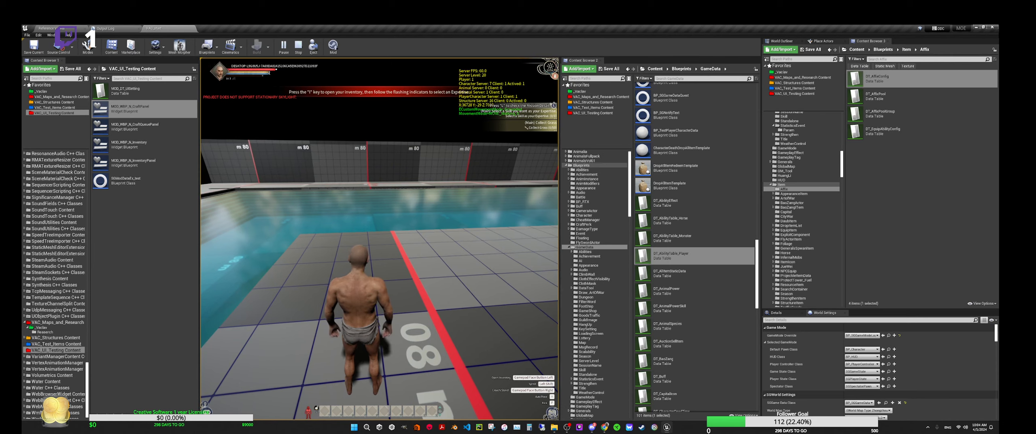
key("w")
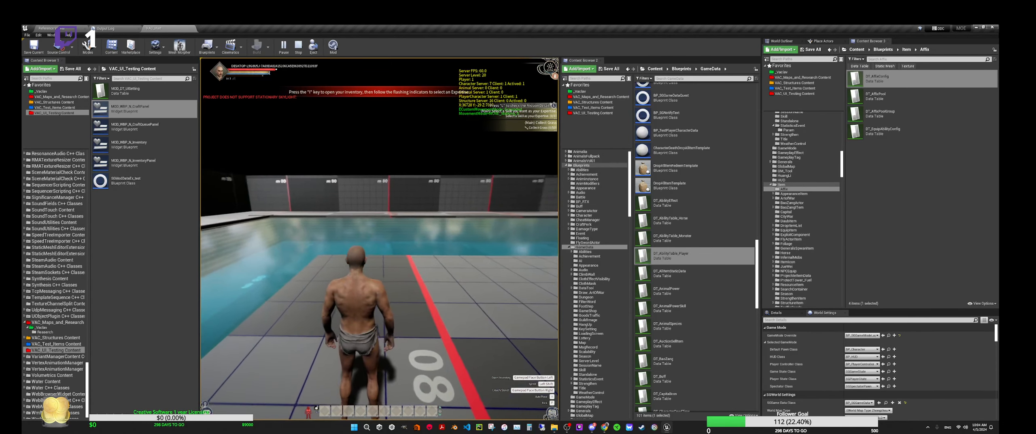
key("Escape")
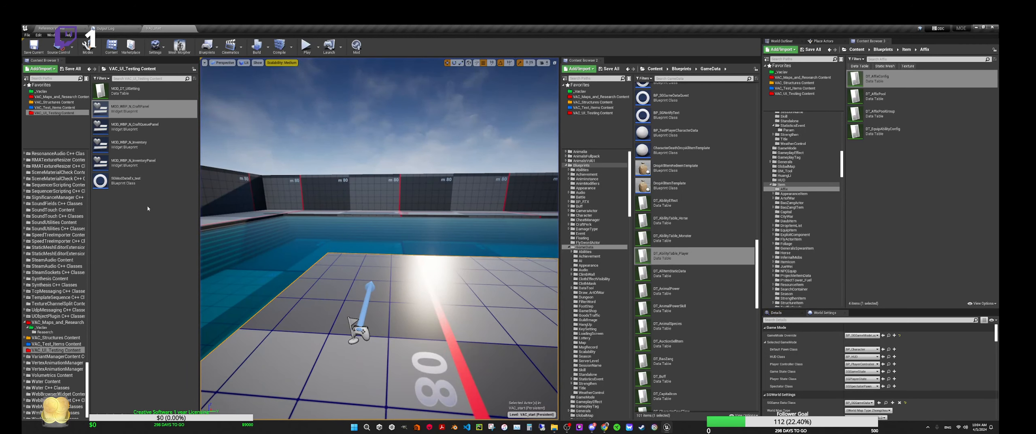
Step: Look through the VAC_Test_Items and VAC_Structures content folders, return to the start of the folder tree, and restore the editor window to a smaller size
left_click(49, 108)
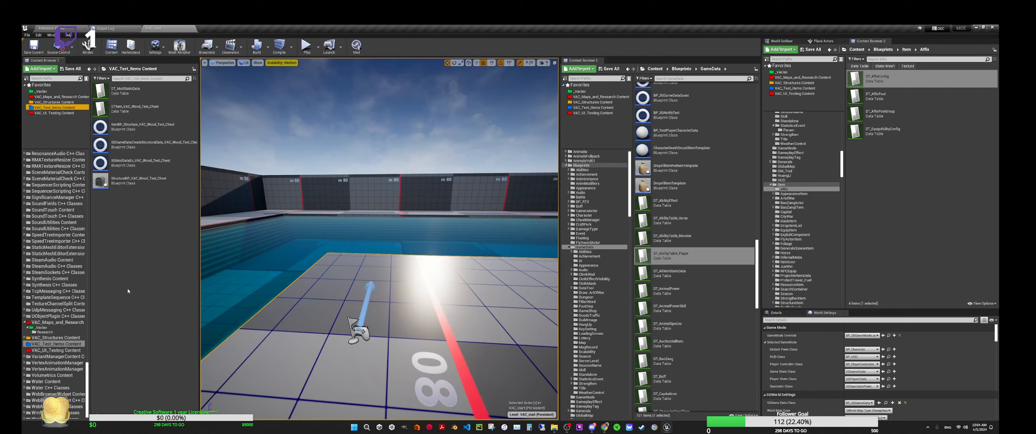
left_click(61, 102)
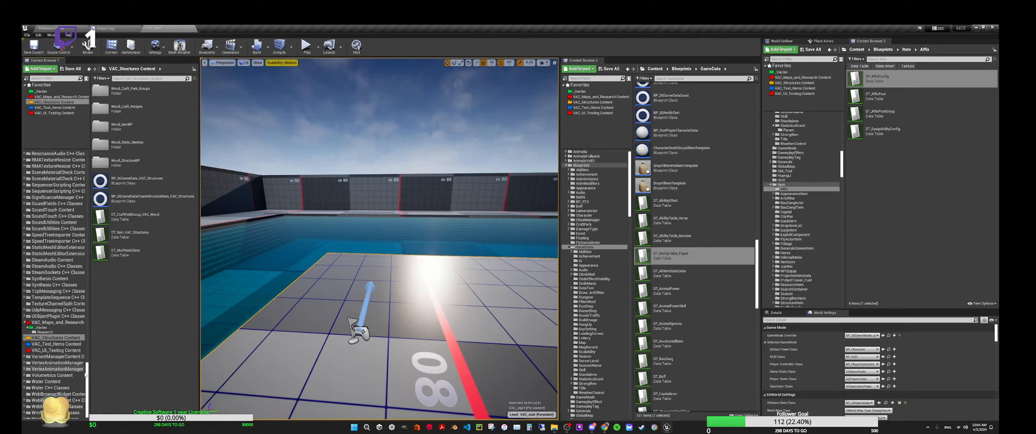
left_click_drag(87, 375, 80, 157)
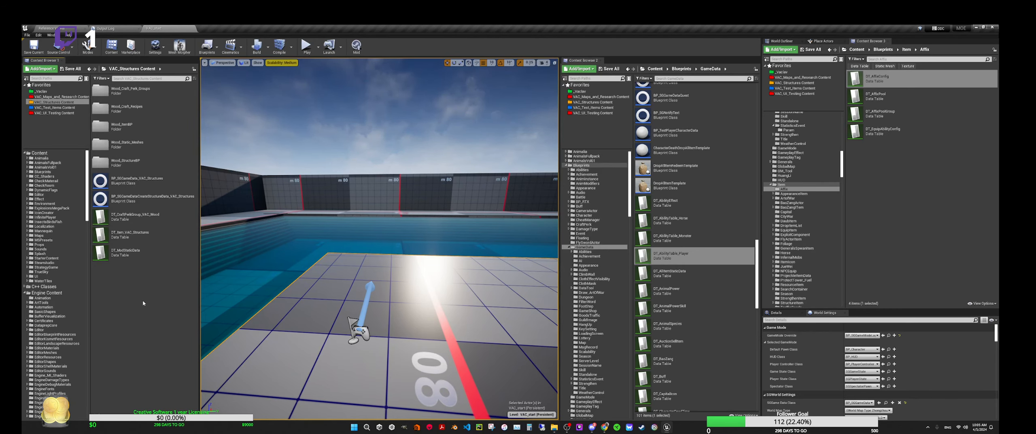
double_click(434, 27)
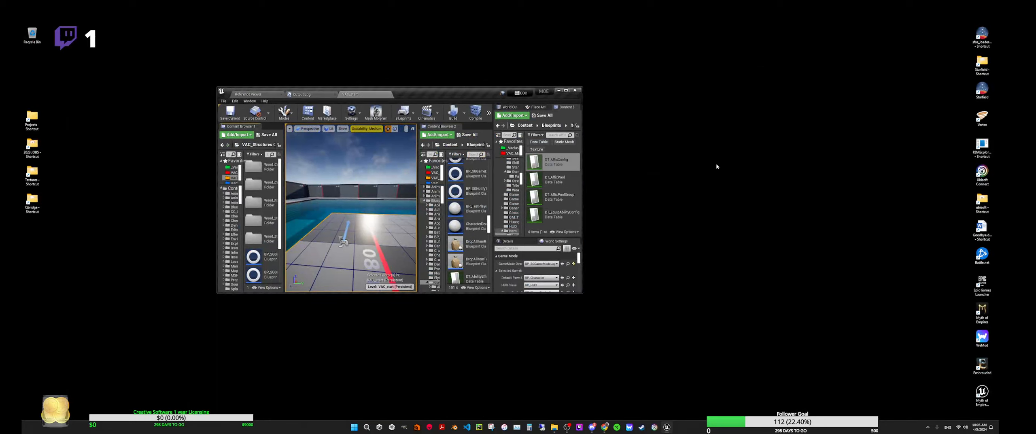